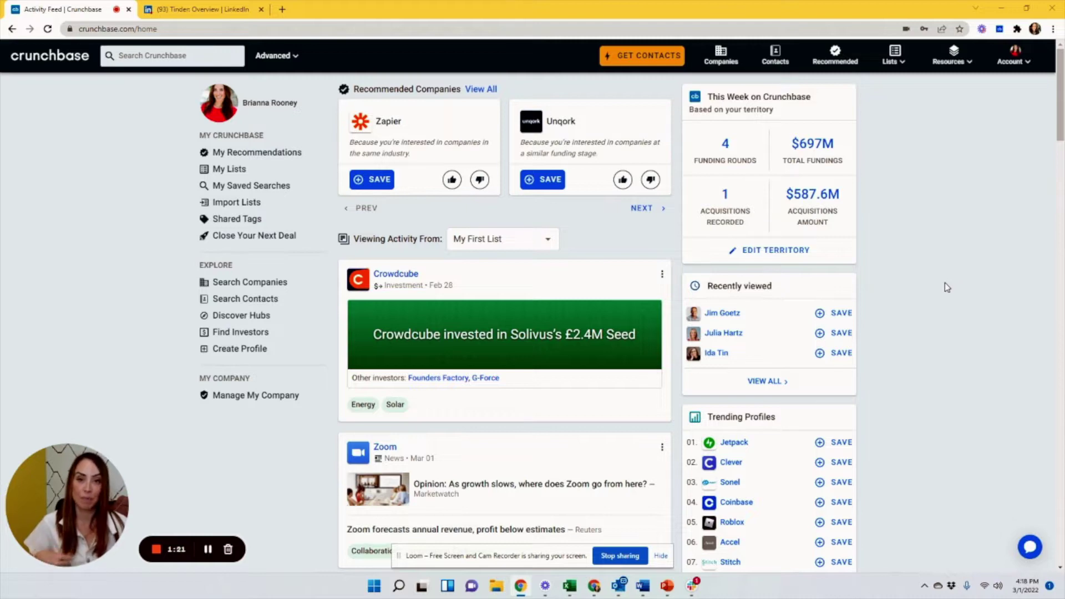
# - Search Crunchbase for 'tinder' and open Tinder's company profile
pyautogui.click(174, 56)
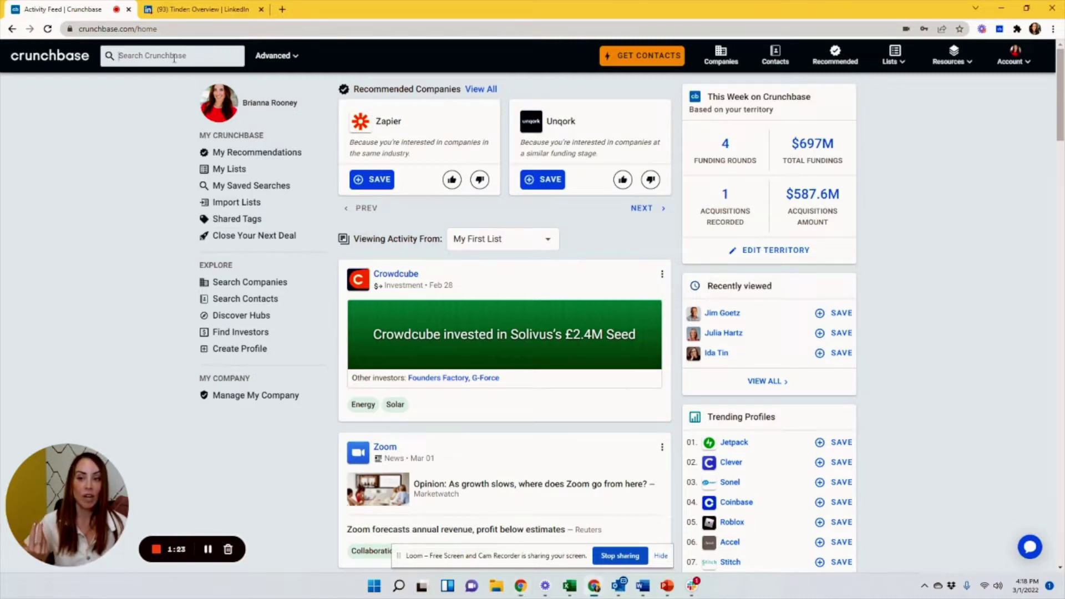
pyautogui.write('tinder')
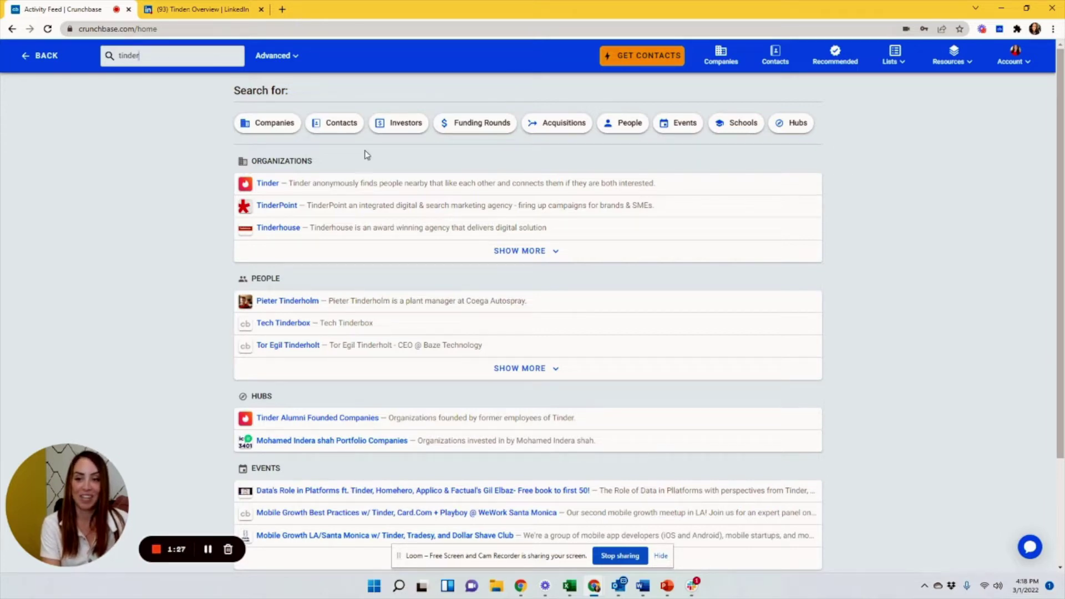
pyautogui.click(273, 189)
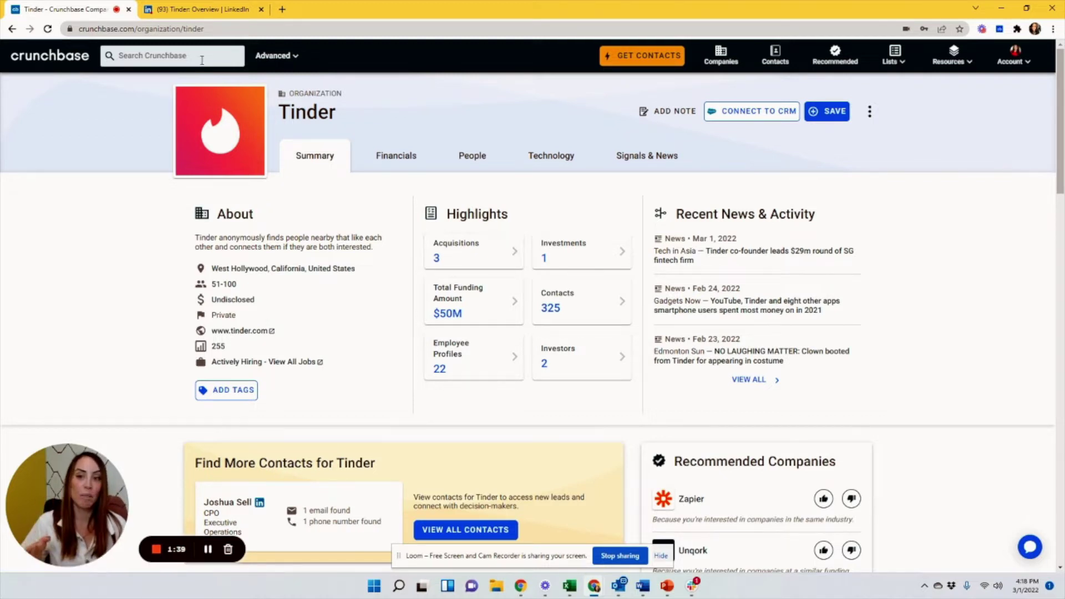
# - Review Tinder's summary and details, closing the Match Group preview card and an email notification
pyautogui.scroll(-3, 482, 254)
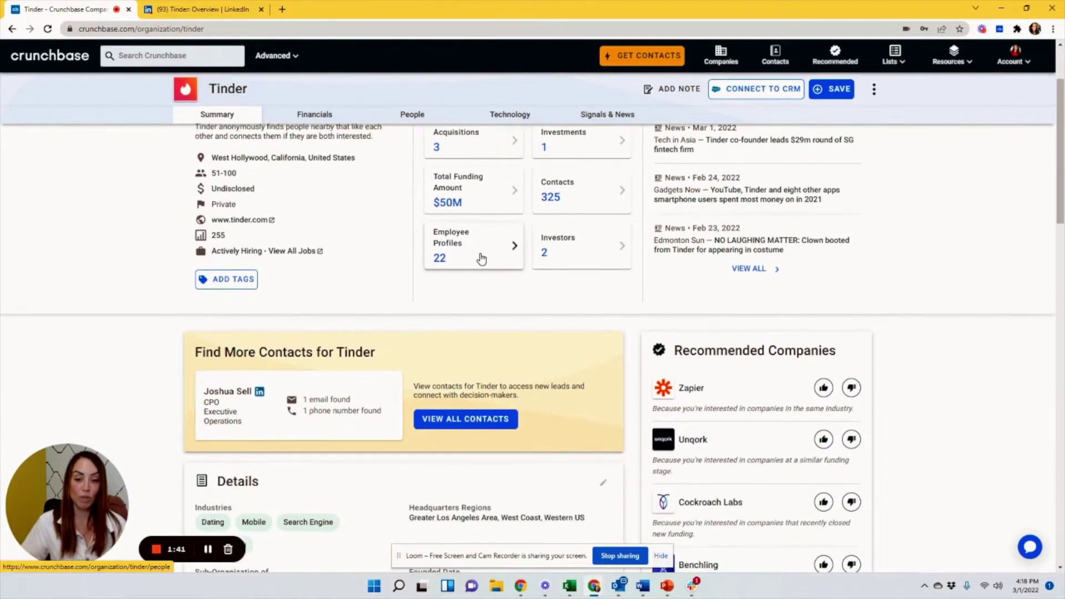
pyautogui.scroll(-3, 482, 258)
pyautogui.scroll(6, 478, 263)
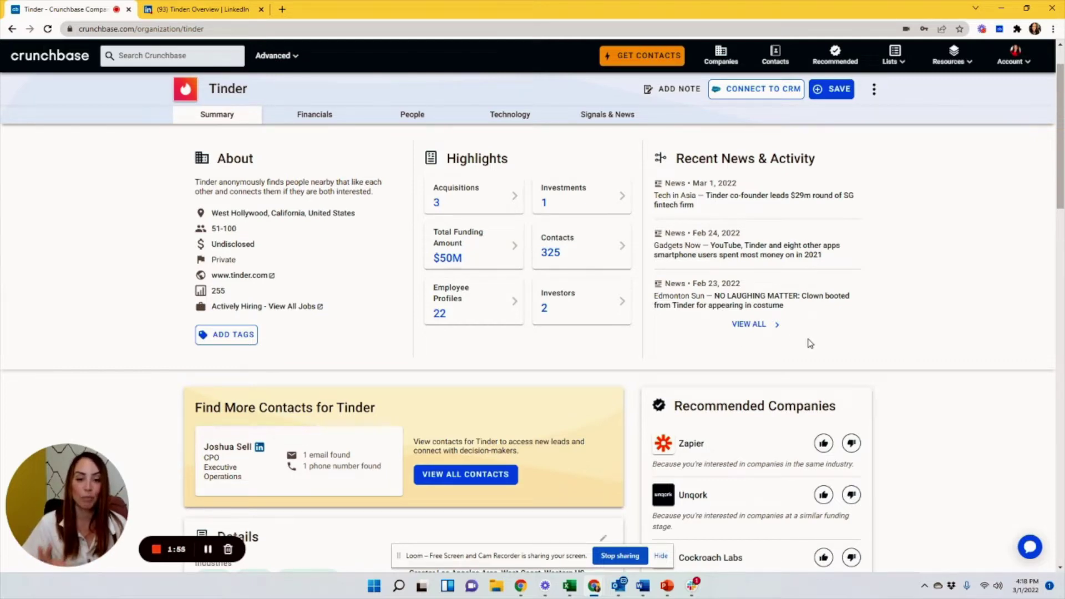
pyautogui.scroll(-5, 429, 415)
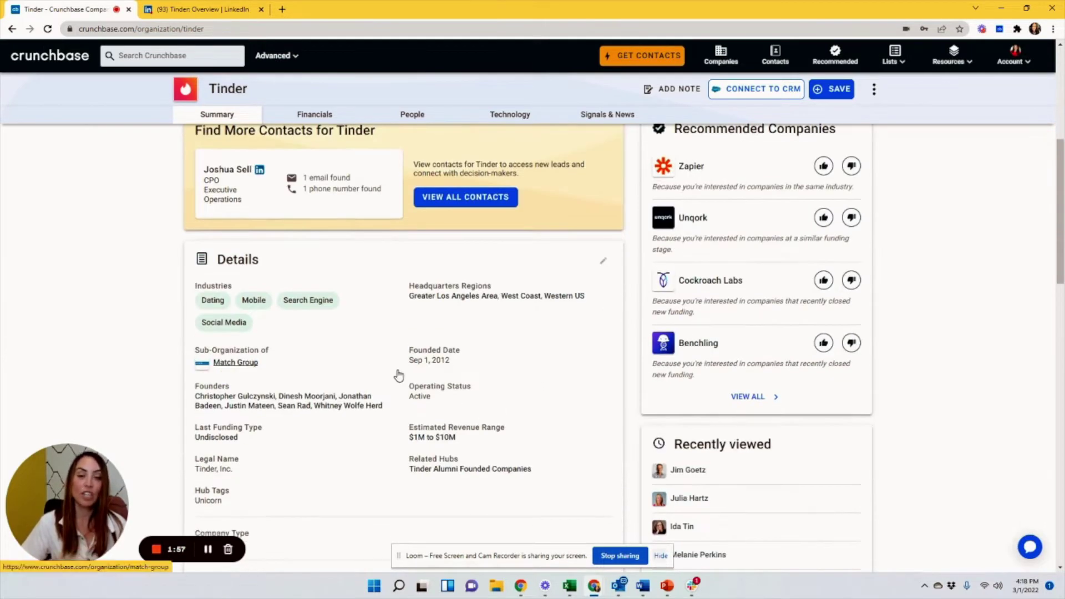
pyautogui.moveTo(399, 376)
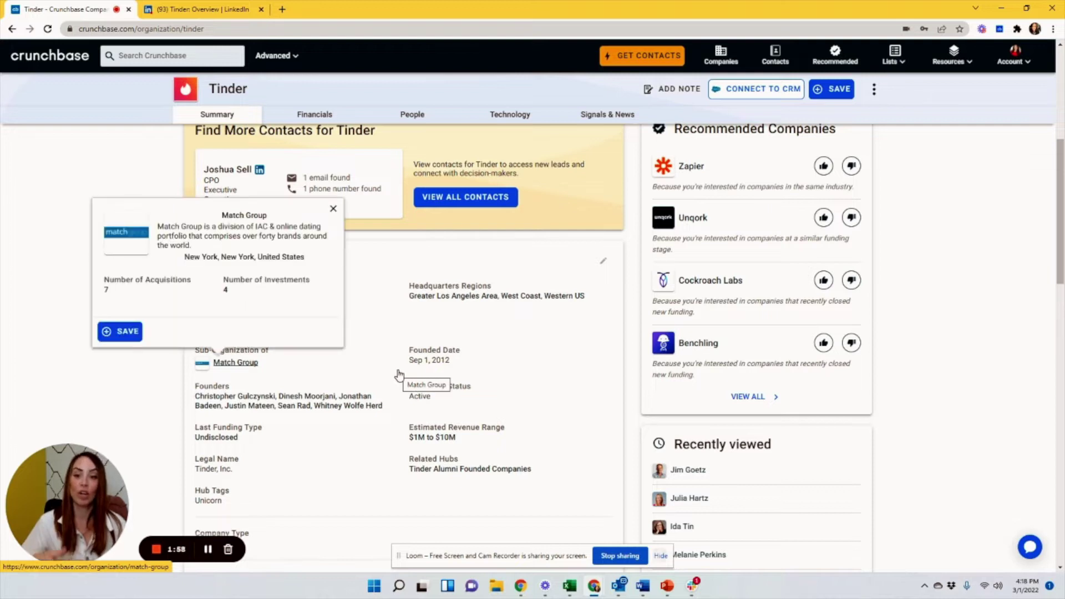
pyautogui.click(335, 210)
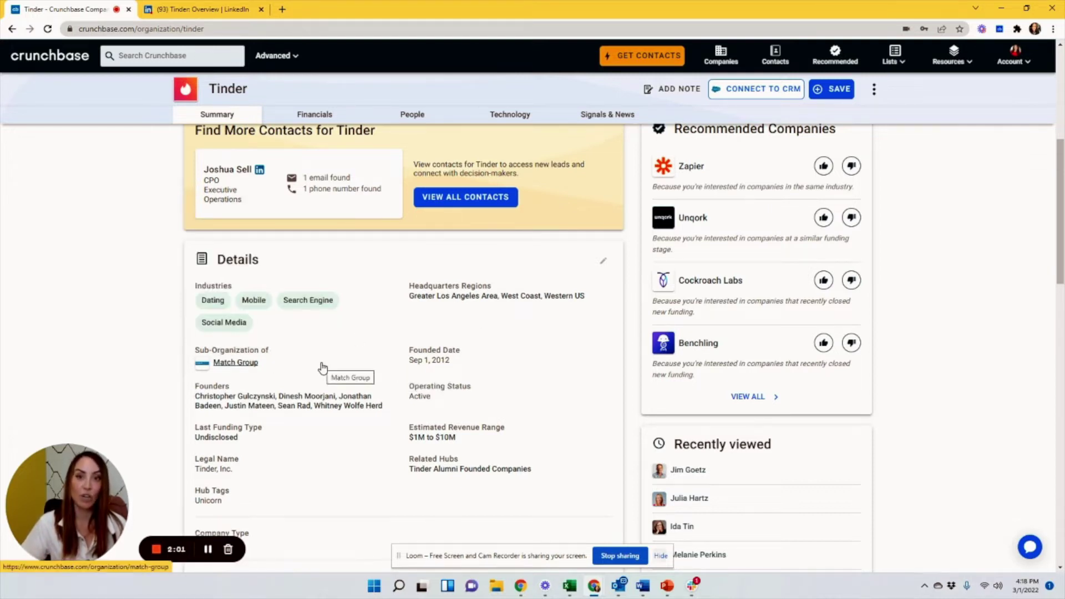
pyautogui.moveTo(323, 367)
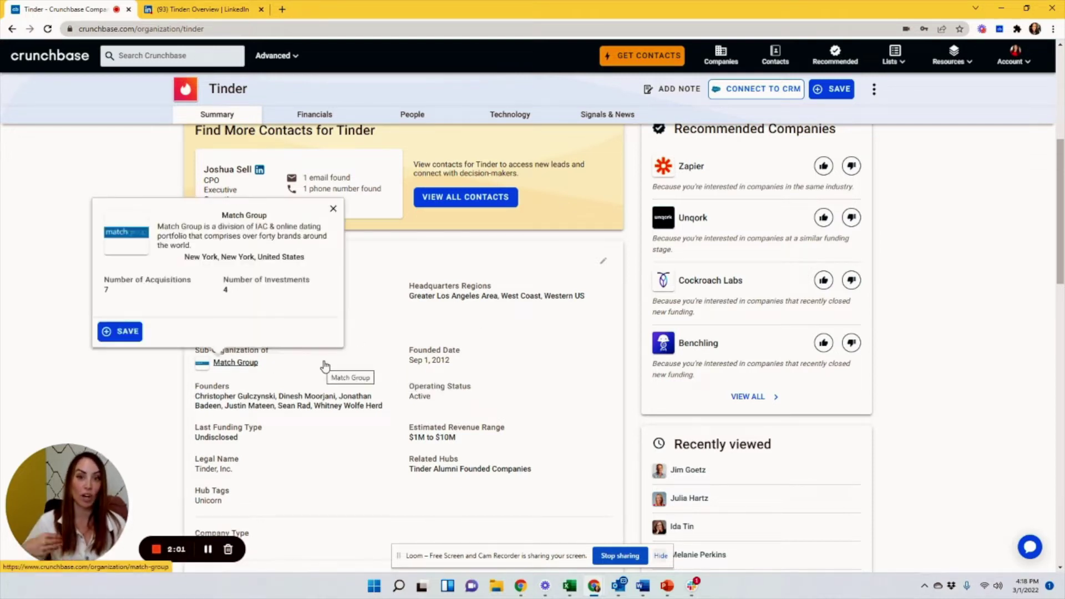
pyautogui.click(335, 207)
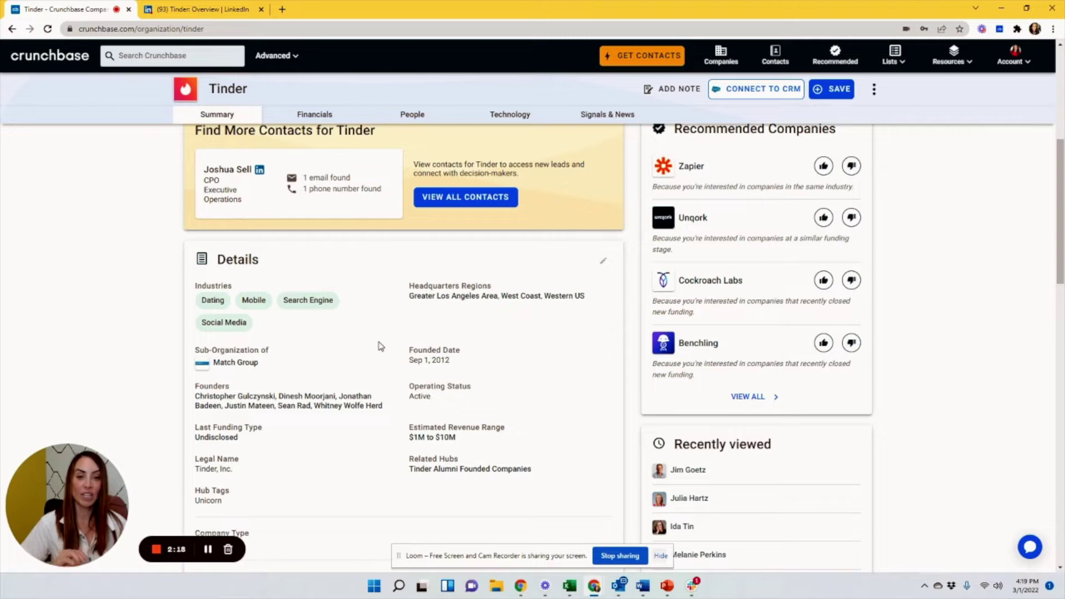
pyautogui.moveTo(382, 373)
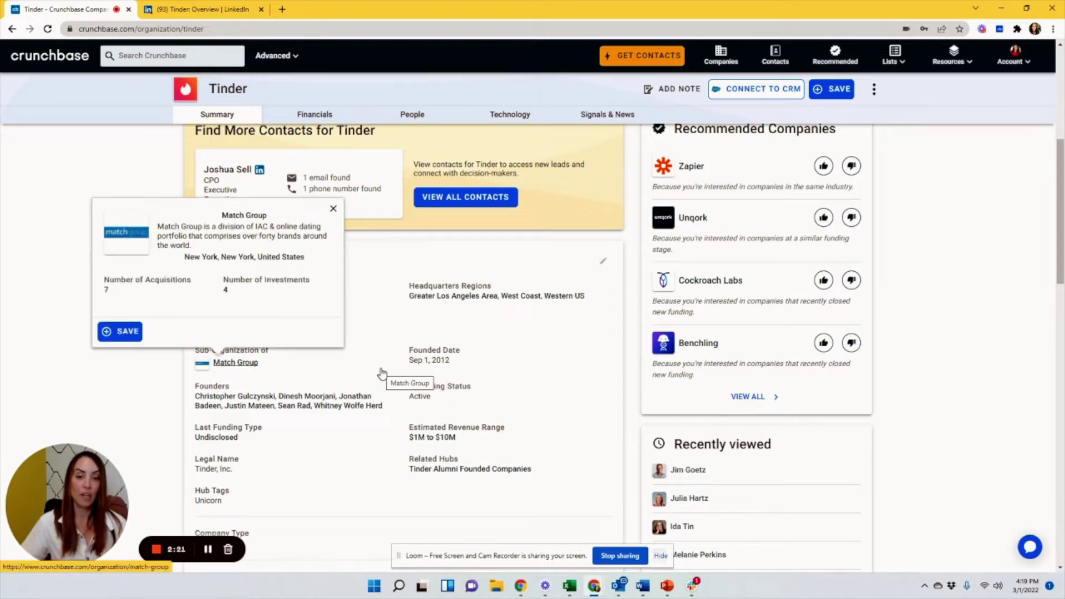
pyautogui.scroll(5, 898, 295)
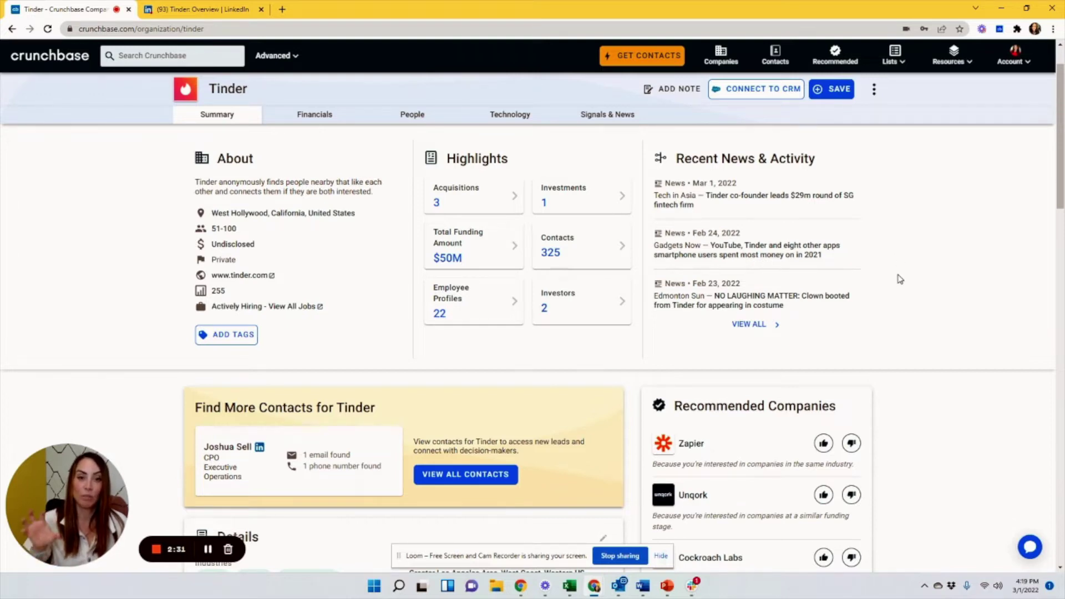
pyautogui.scroll(-5, 901, 289)
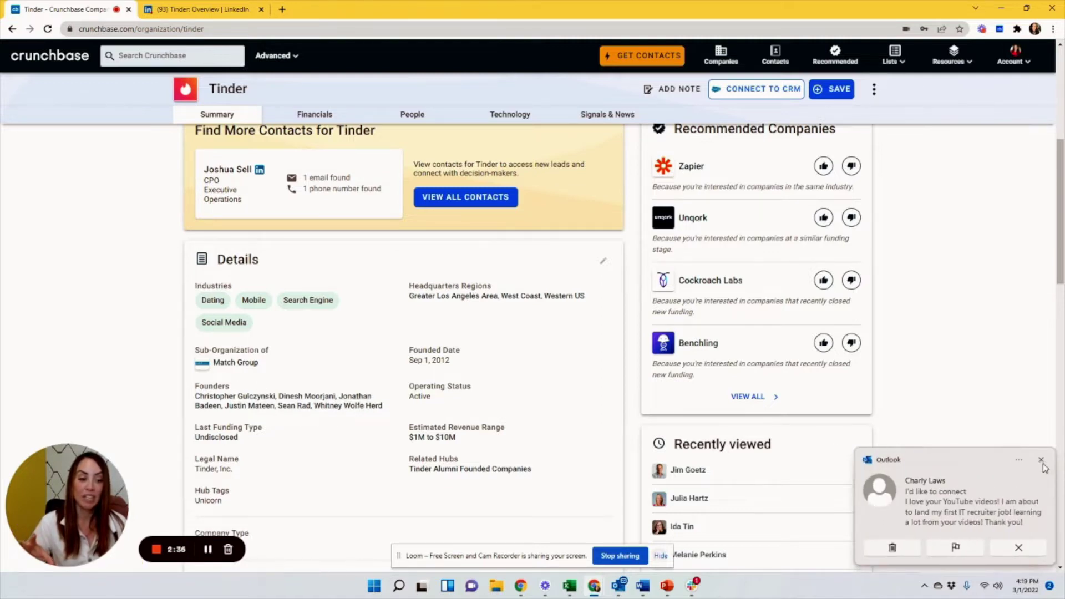
pyautogui.click(1041, 459)
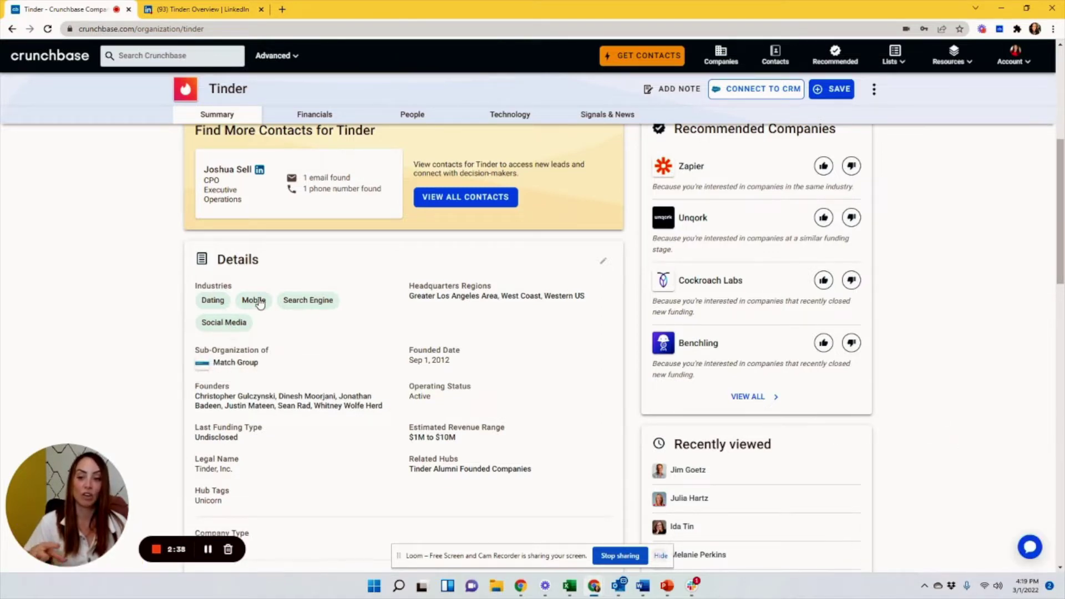
# - Browse the Search Engine industry's organization list and check the Headquarters Location column options
pyautogui.click(304, 303)
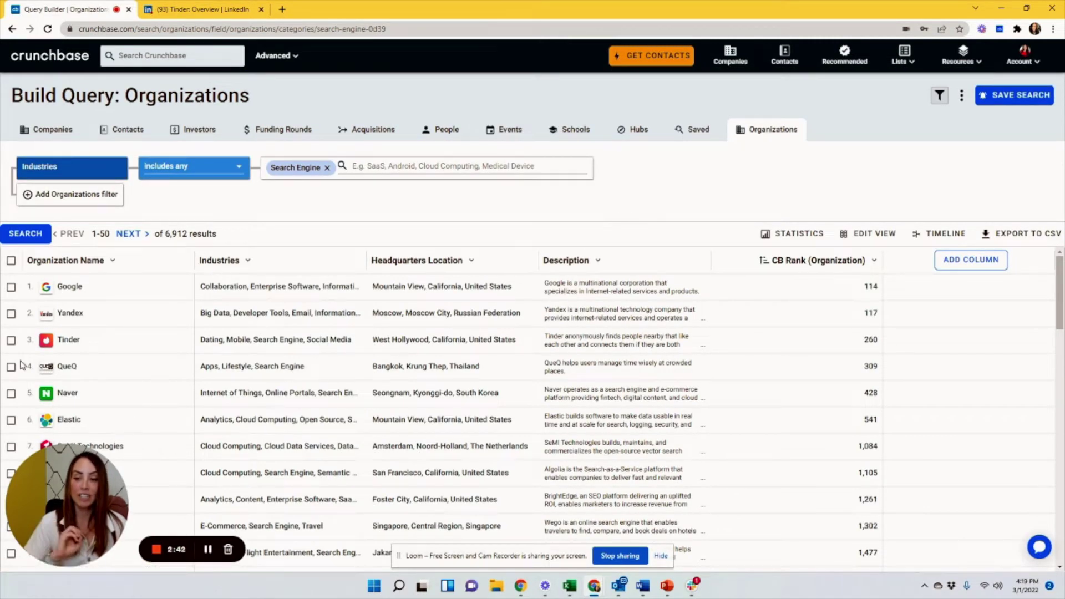
pyautogui.scroll(-1, 288, 331)
pyautogui.scroll(1, 97, 363)
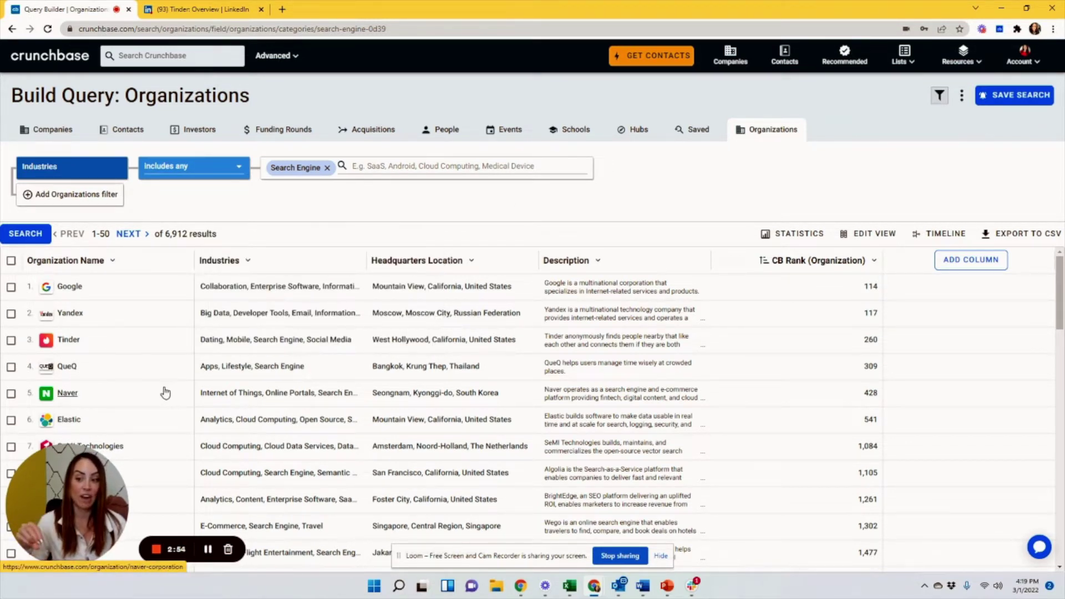
pyautogui.click(472, 262)
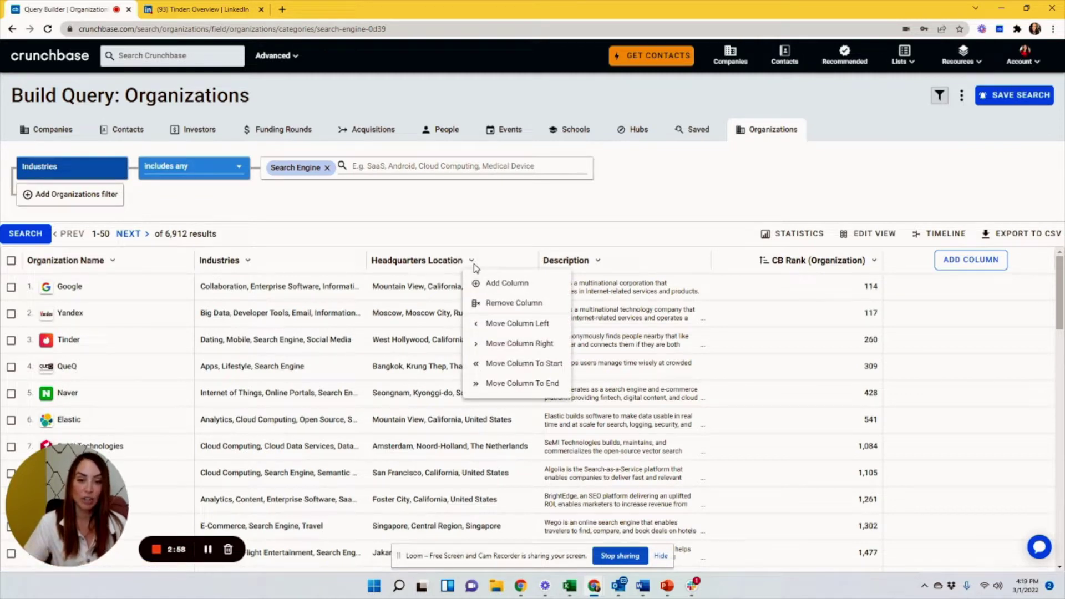
pyautogui.click(632, 222)
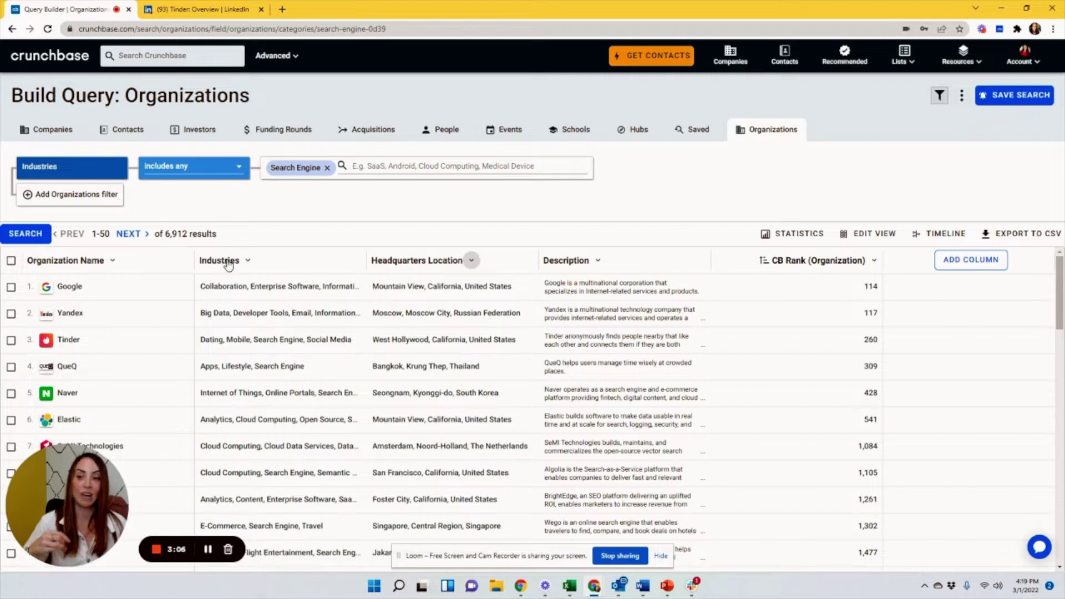
pyautogui.click(11, 28)
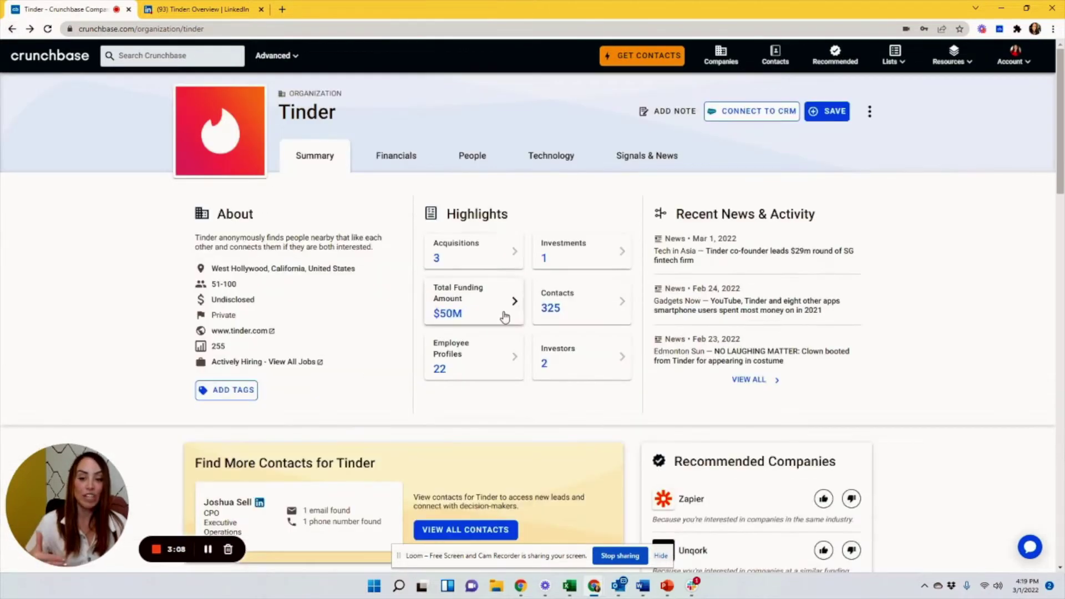
pyautogui.scroll(-5, 404, 344)
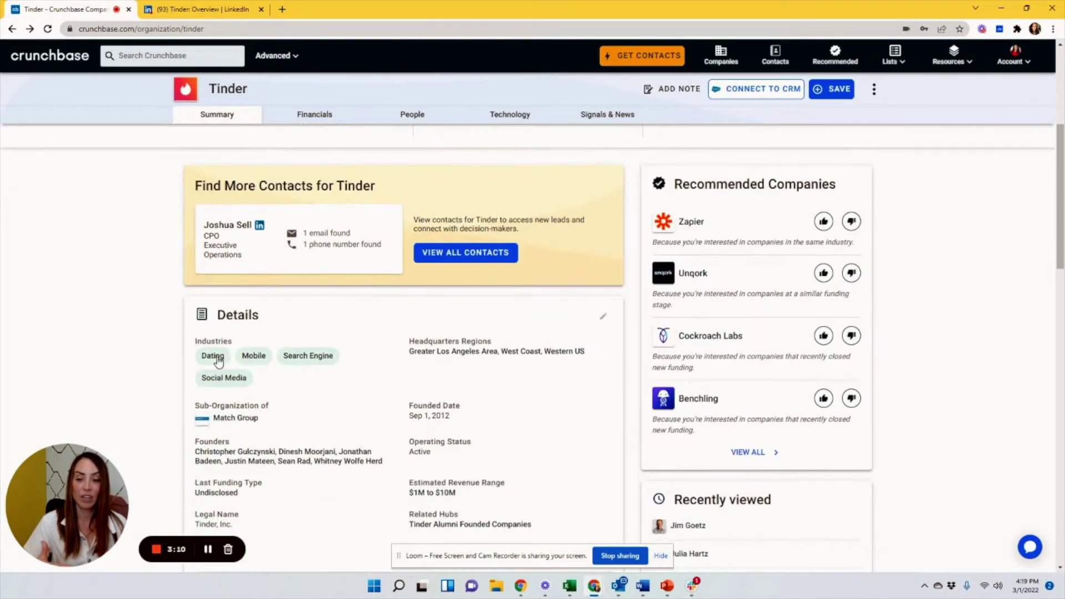
pyautogui.click(214, 356)
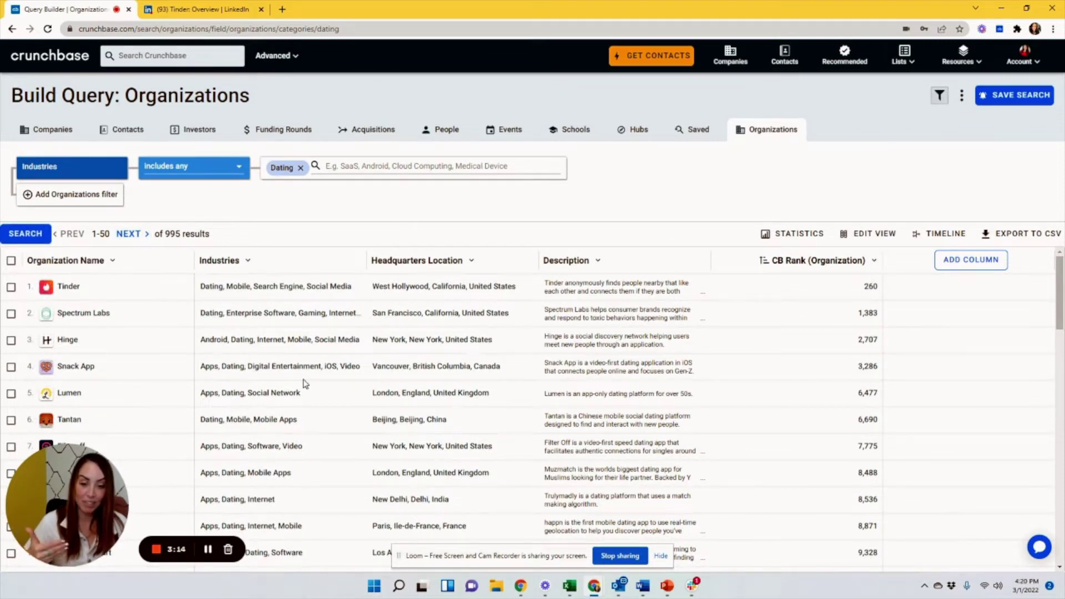
pyautogui.click(56, 130)
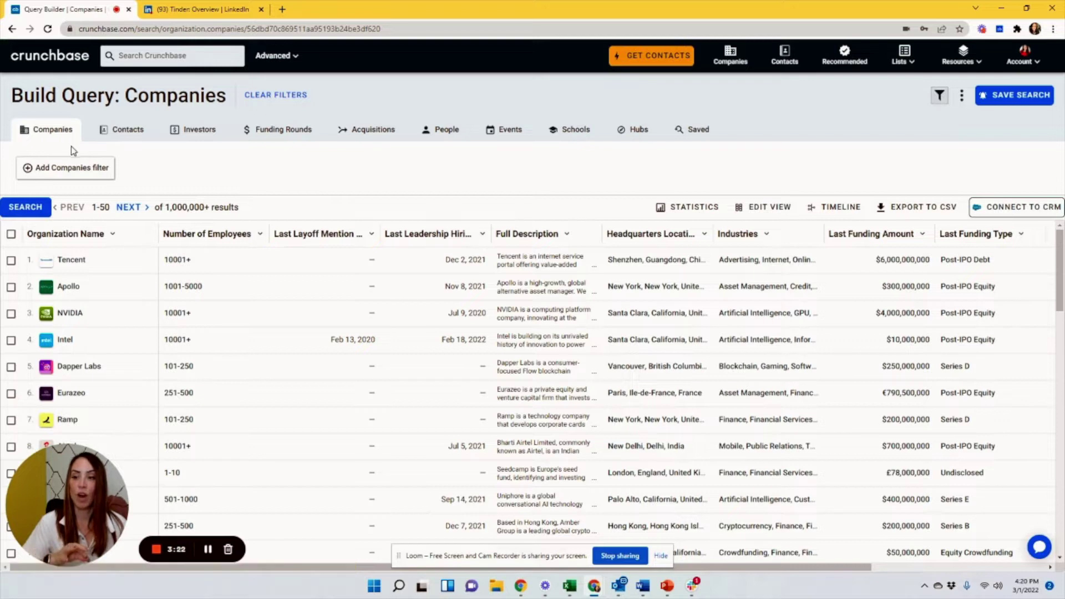
# - Add an Actively Hiring filter to the company search and re-run it
pyautogui.click(83, 167)
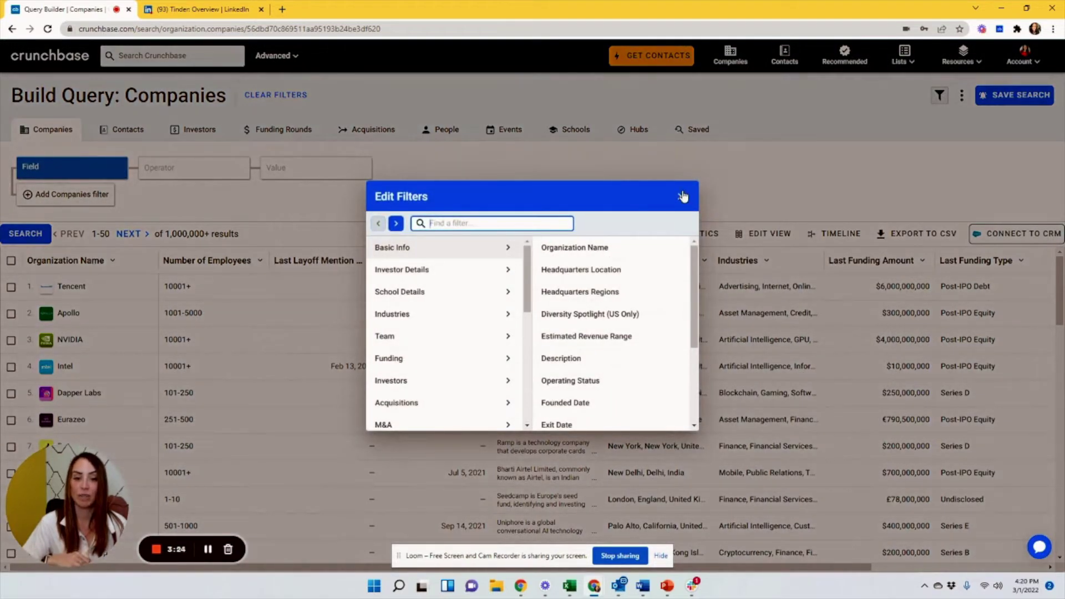
pyautogui.scroll(-2, 478, 328)
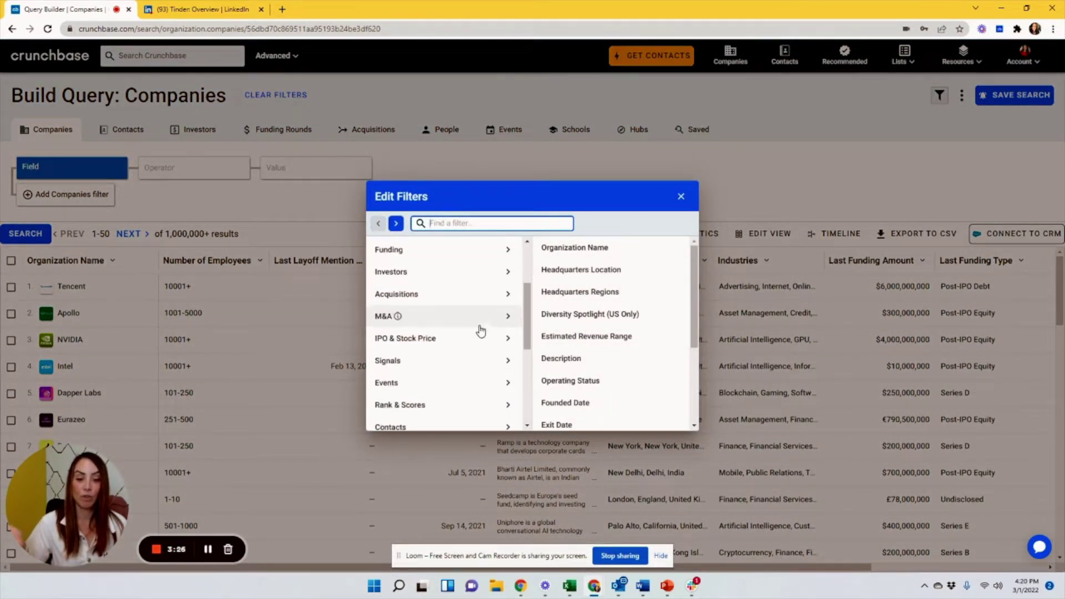
pyautogui.scroll(2, 486, 322)
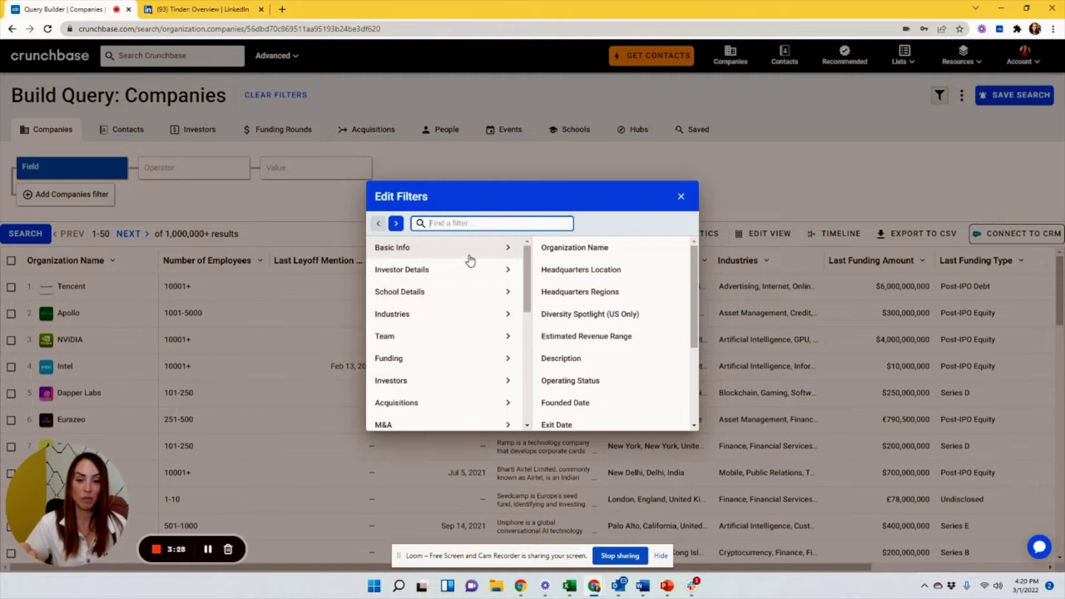
pyautogui.scroll(-5, 471, 272)
pyautogui.scroll(-2, 474, 310)
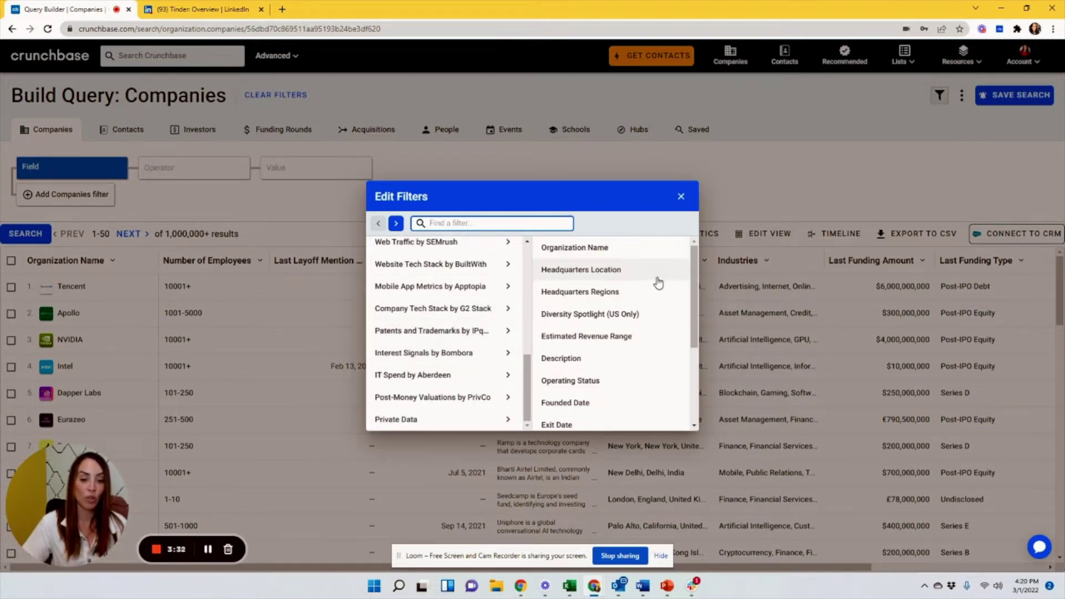
pyautogui.scroll(-3, 659, 285)
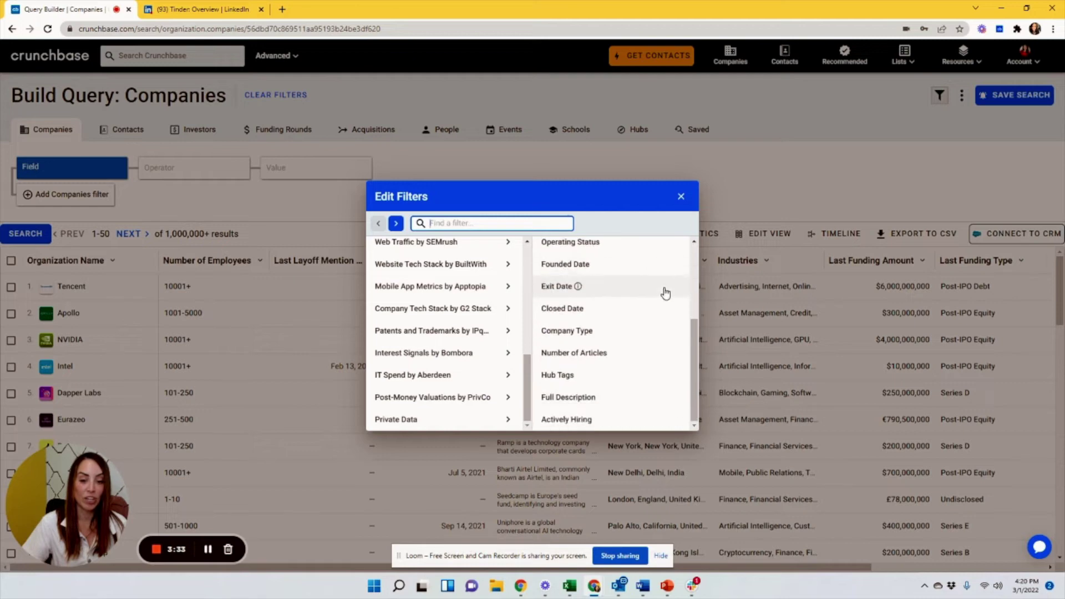
pyautogui.click(577, 421)
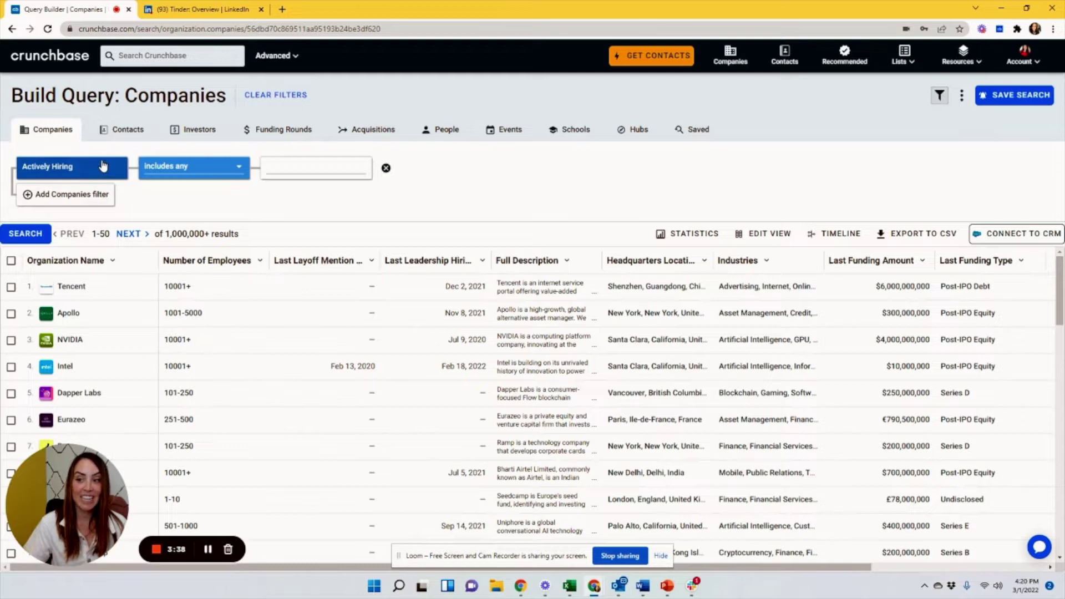
pyautogui.click(25, 233)
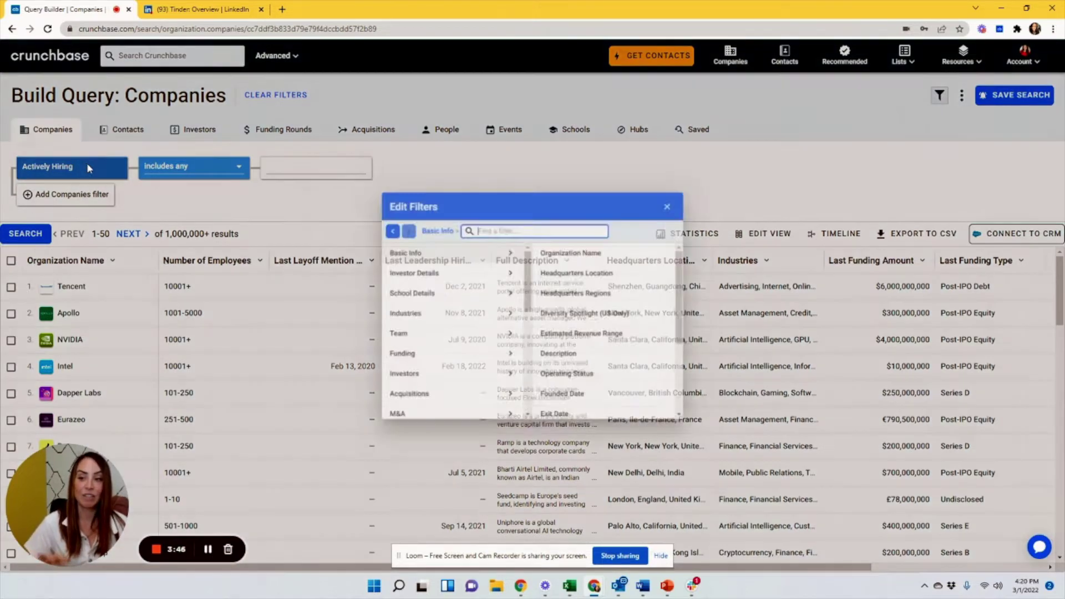
# - Look at the Actively Hiring filter settings without changes, then return to the home feed
pyautogui.click(86, 166)
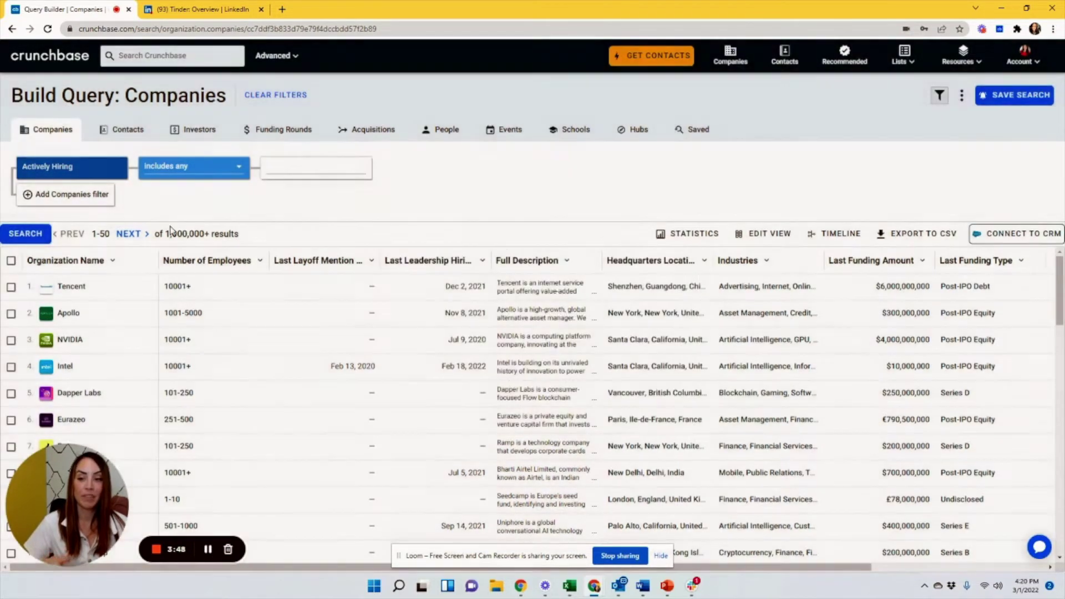
pyautogui.click(681, 197)
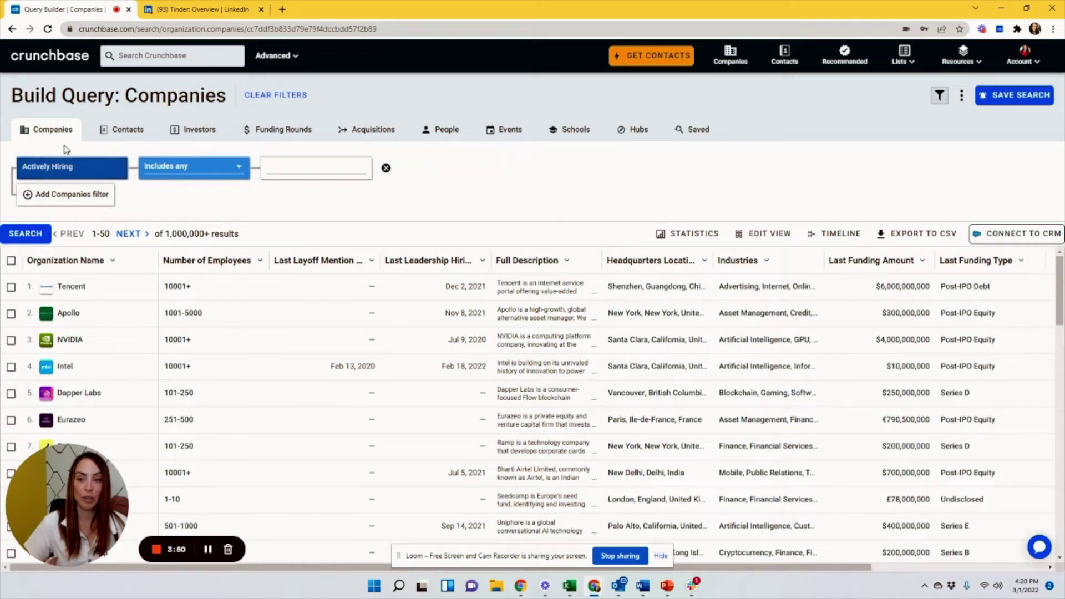
pyautogui.click(57, 55)
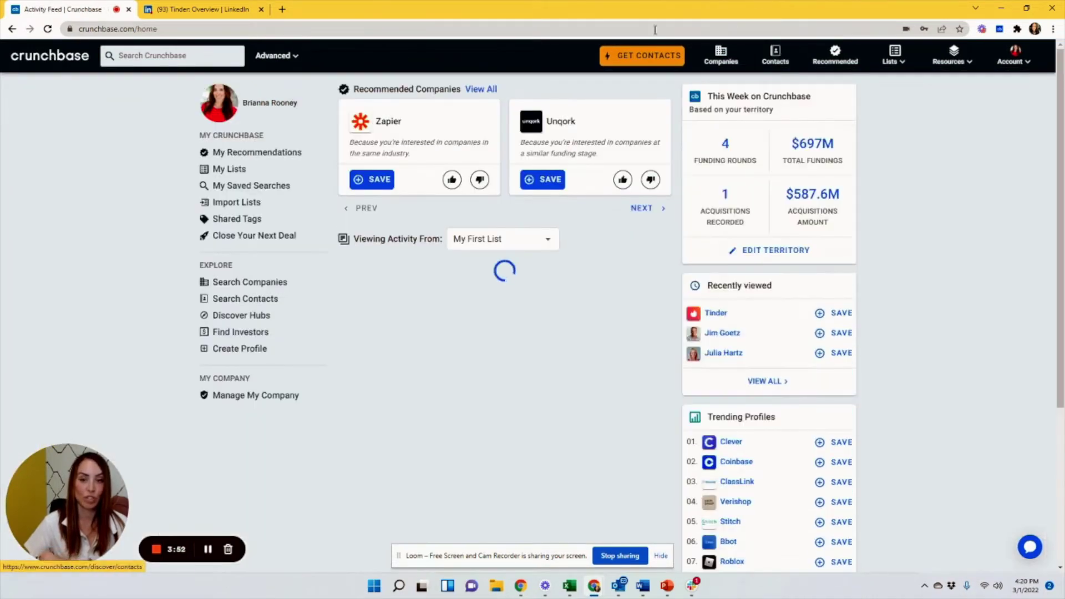
# - In the company search, browse the Overview filters: description keywords, headquarters location and industries
pyautogui.click(721, 61)
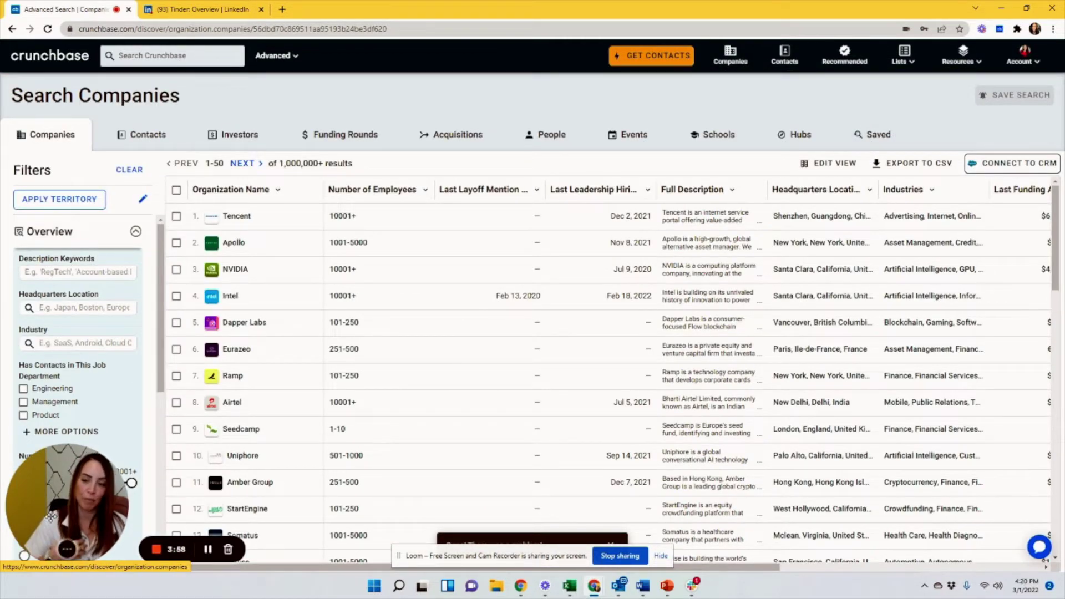
pyautogui.click(100, 272)
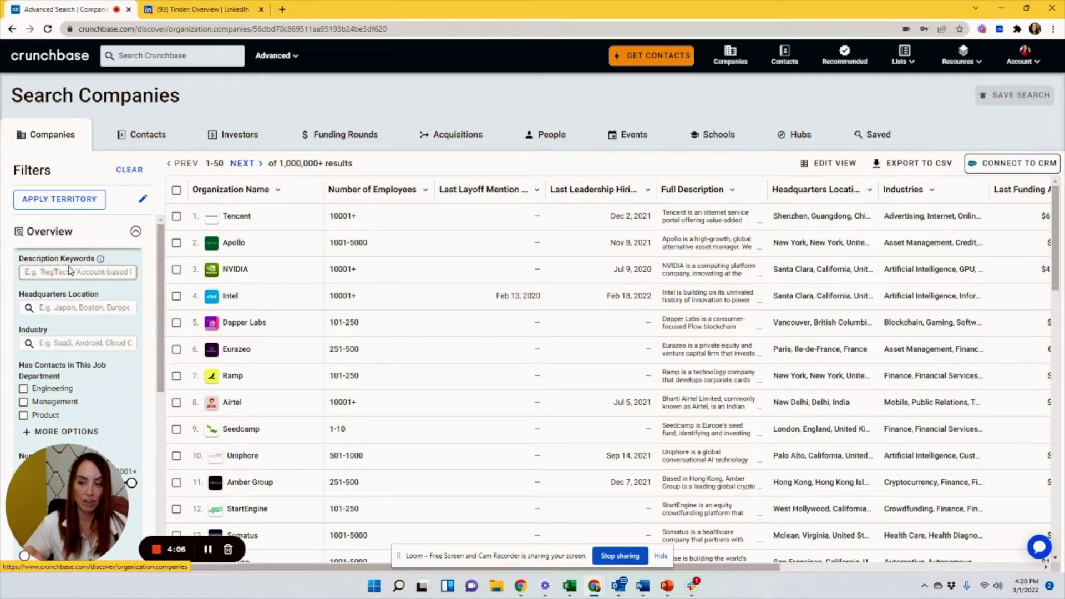
pyautogui.click(77, 309)
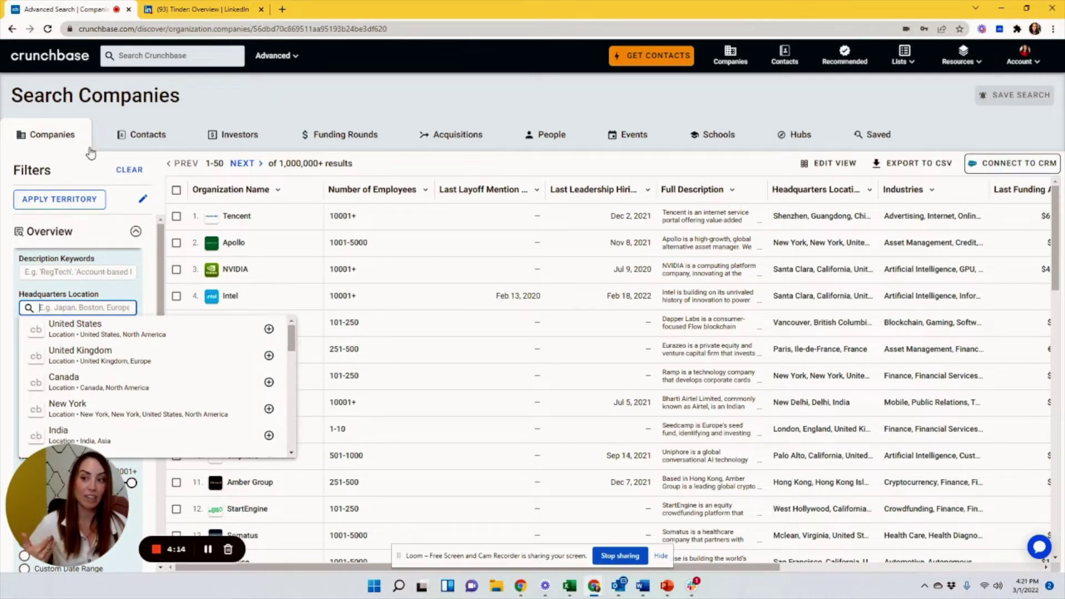
pyautogui.click(81, 163)
pyautogui.scroll(-1, 95, 328)
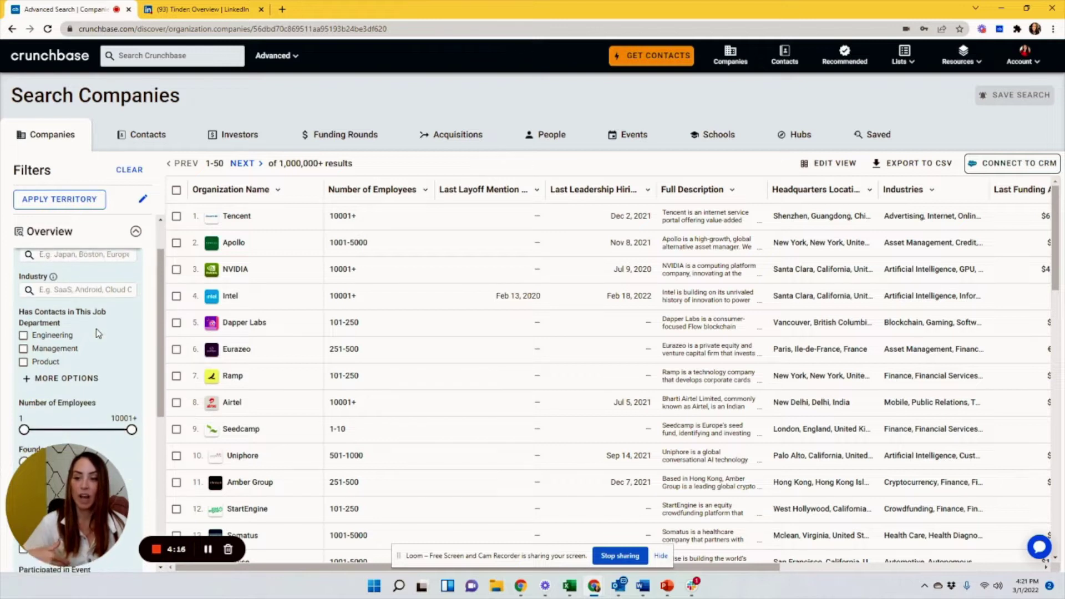
pyautogui.click(77, 288)
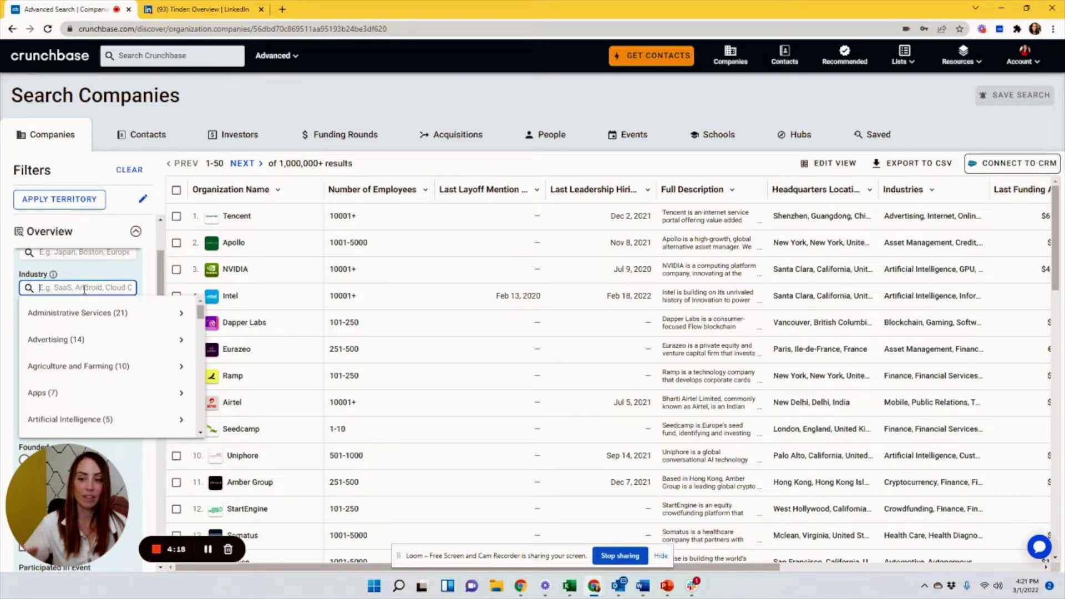
pyautogui.scroll(-2, 114, 366)
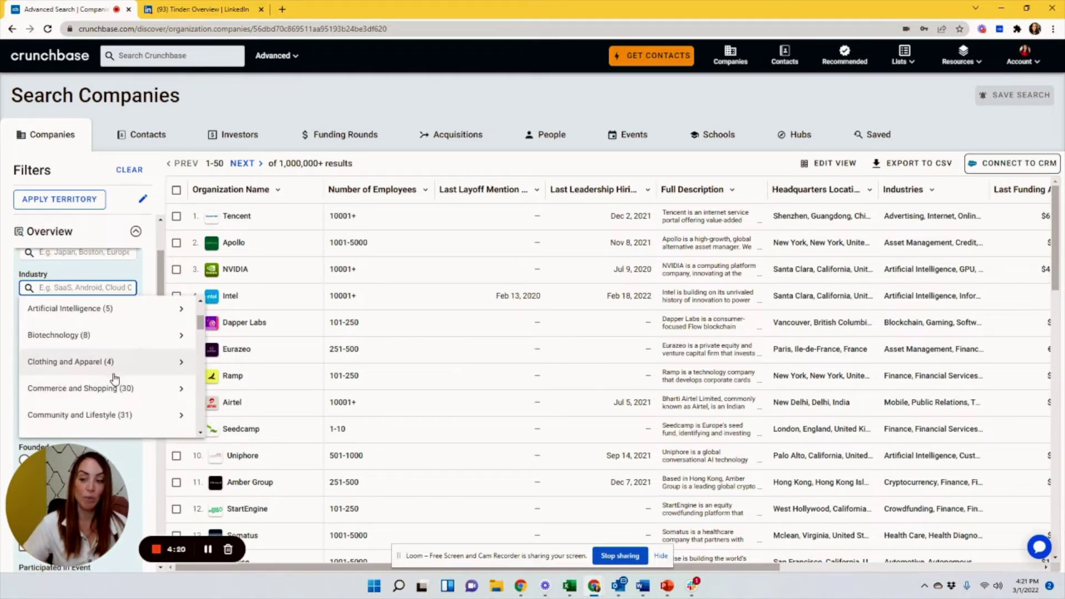
pyautogui.scroll(2, 114, 378)
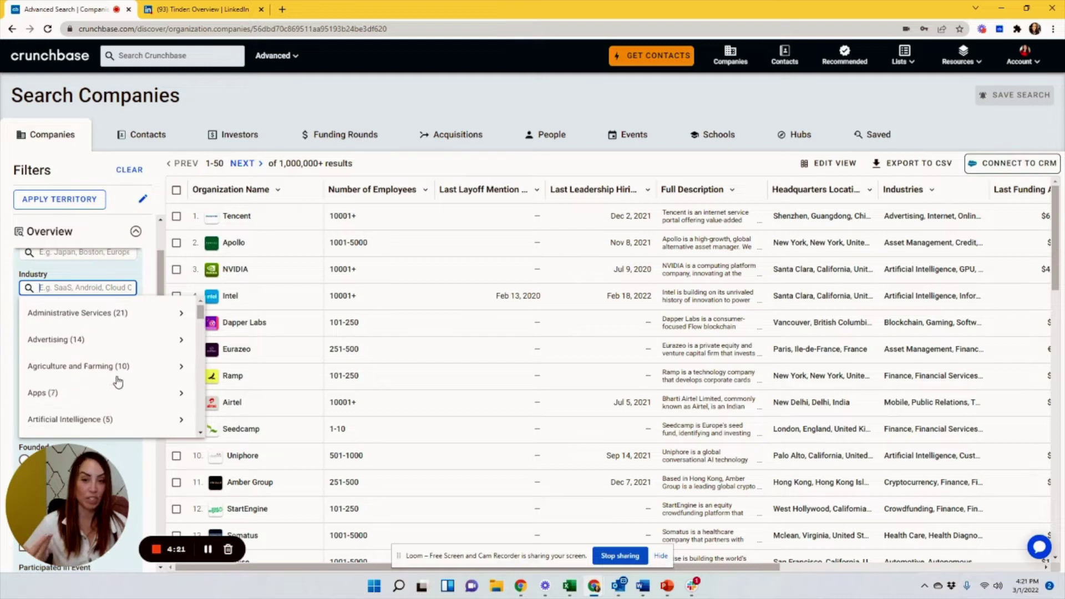
pyautogui.click(131, 275)
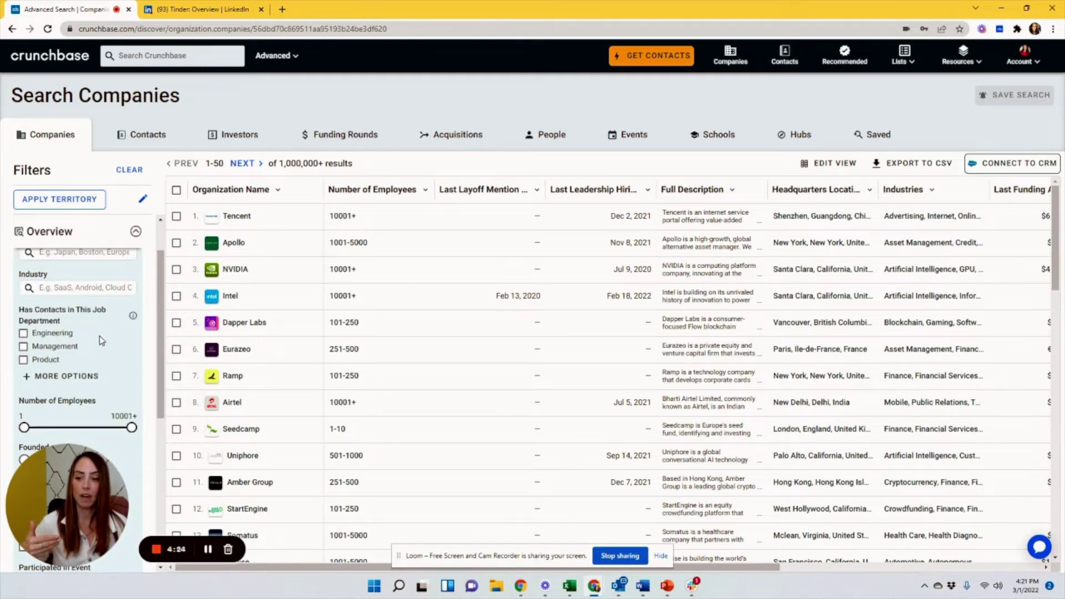
pyautogui.scroll(-2, 99, 335)
pyautogui.scroll(1, 43, 284)
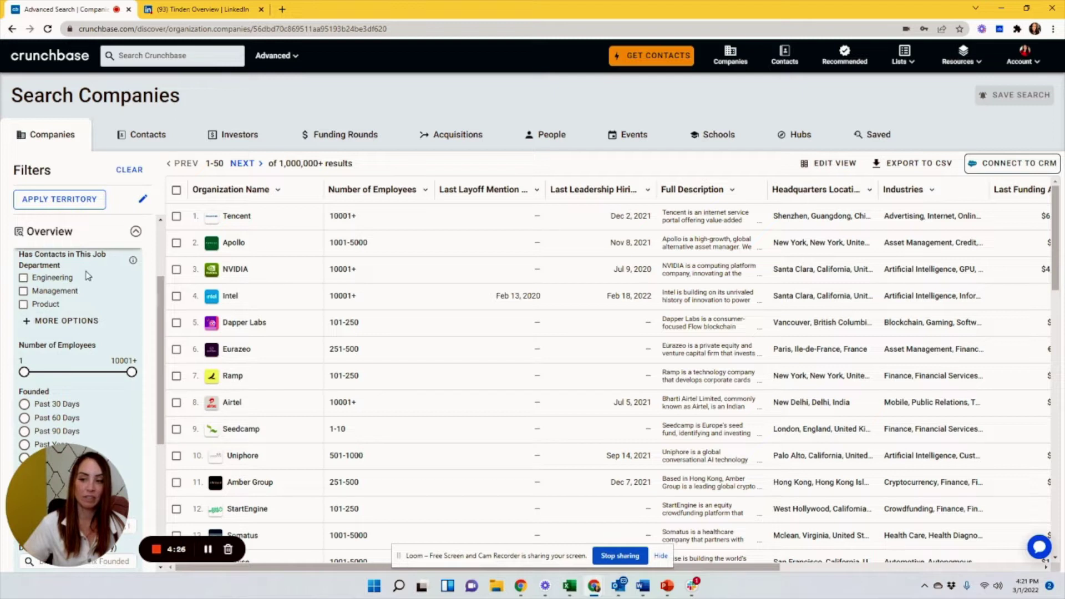
pyautogui.scroll(-1, 111, 304)
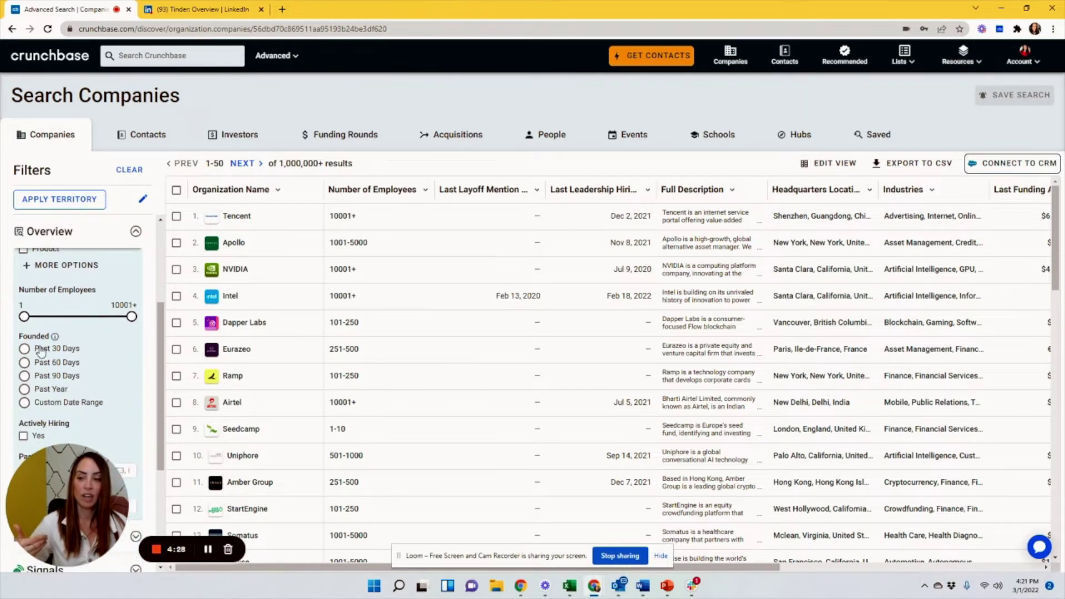
pyautogui.scroll(-2, 106, 348)
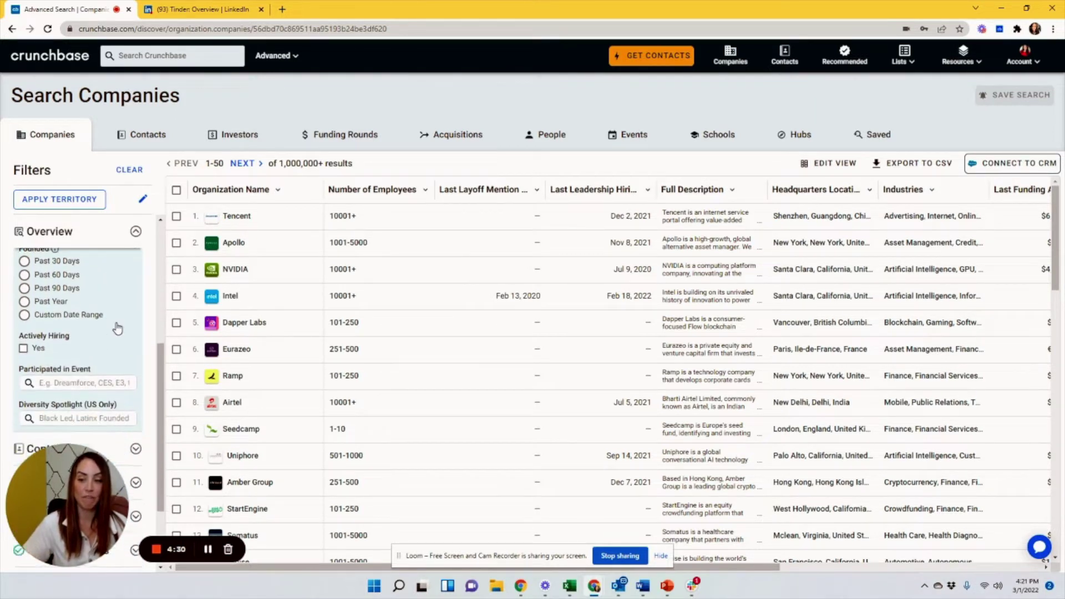
# - Filter to actively hiring companies, leaving 10,605 results
pyautogui.click(23, 325)
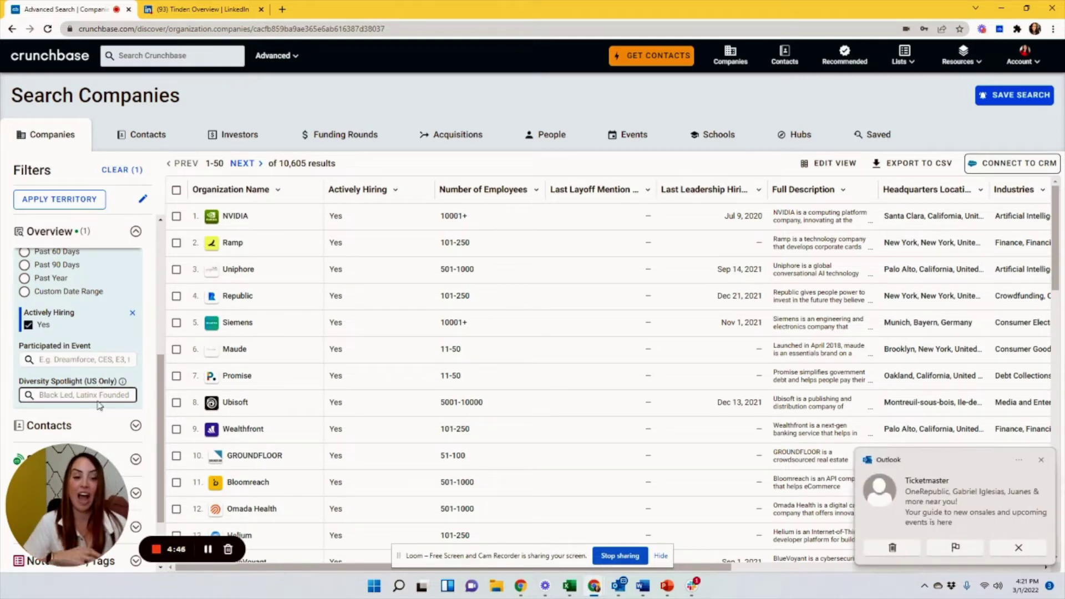
pyautogui.click(1040, 463)
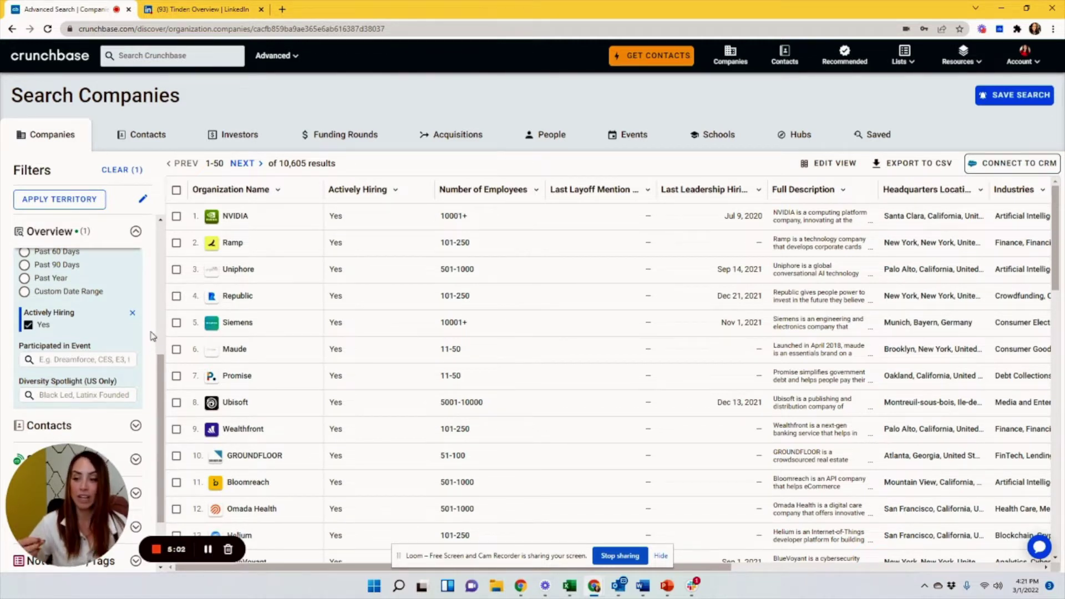
pyautogui.scroll(-2, 111, 330)
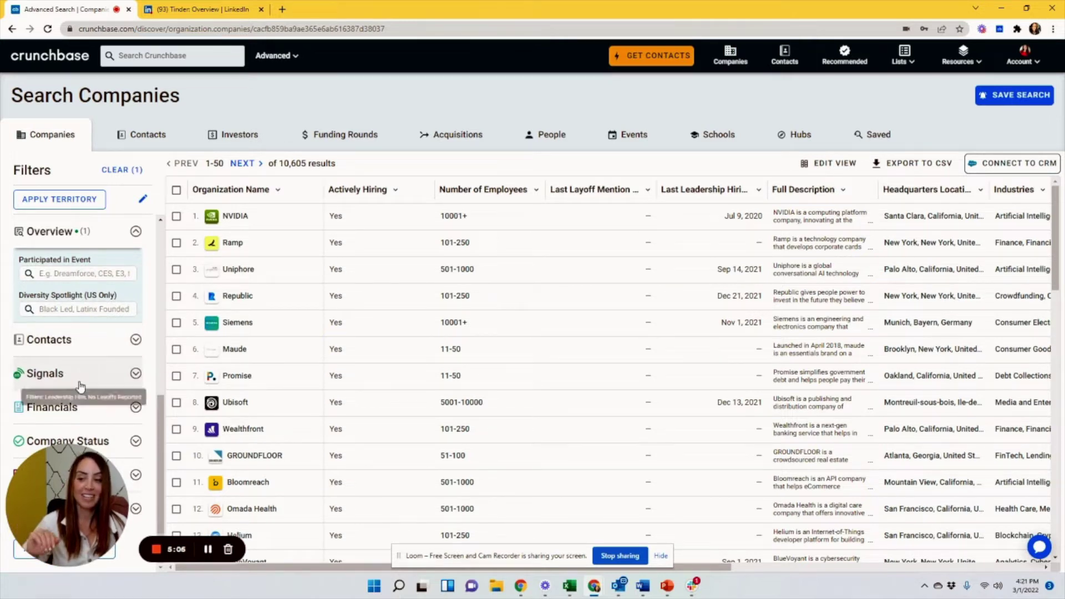
pyautogui.click(136, 340)
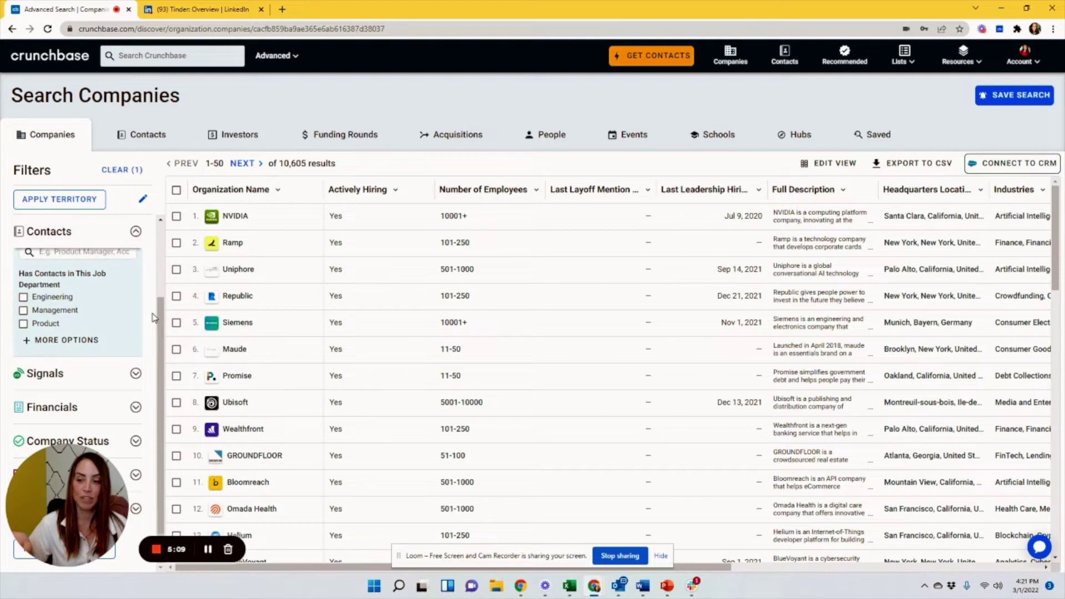
# - Tick Engineering under Has Contacts in This Job Department for 5,783 results, and expand Signals
pyautogui.click(24, 298)
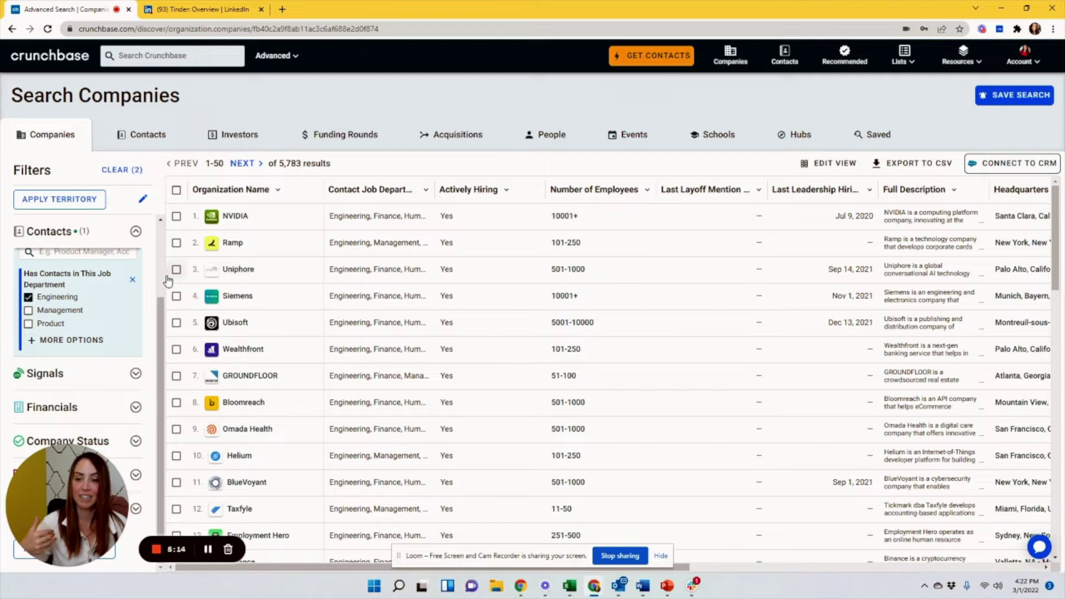
pyautogui.click(136, 375)
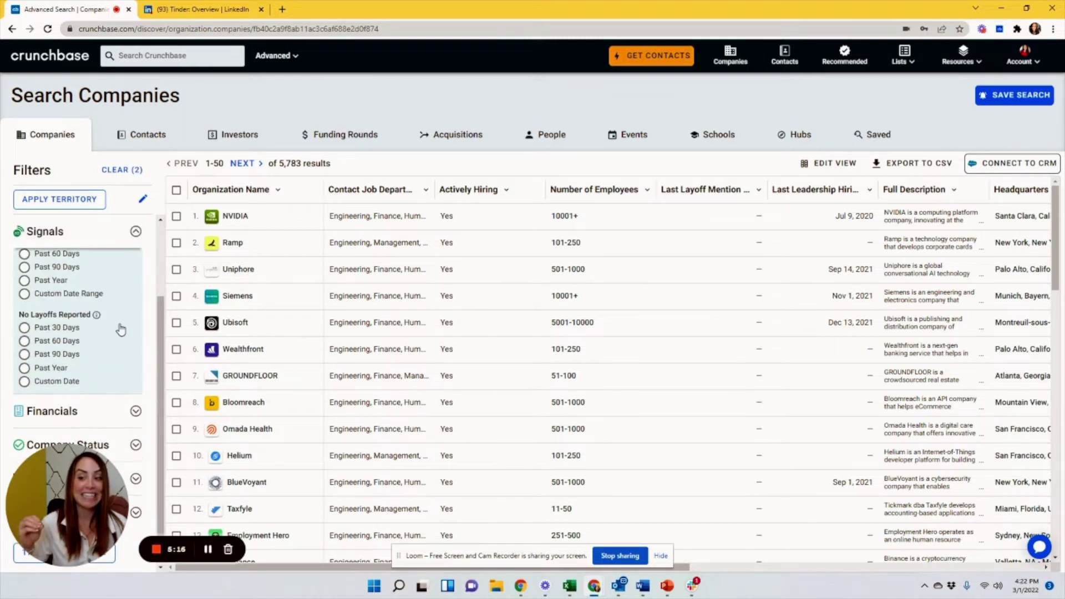
pyautogui.scroll(1, 122, 336)
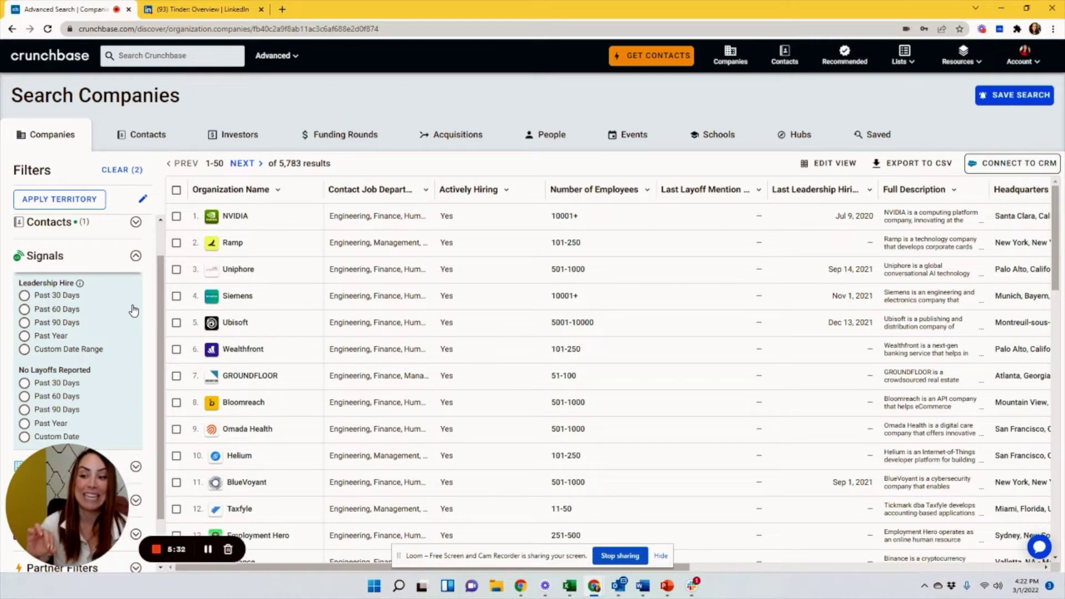
pyautogui.scroll(-1, 133, 310)
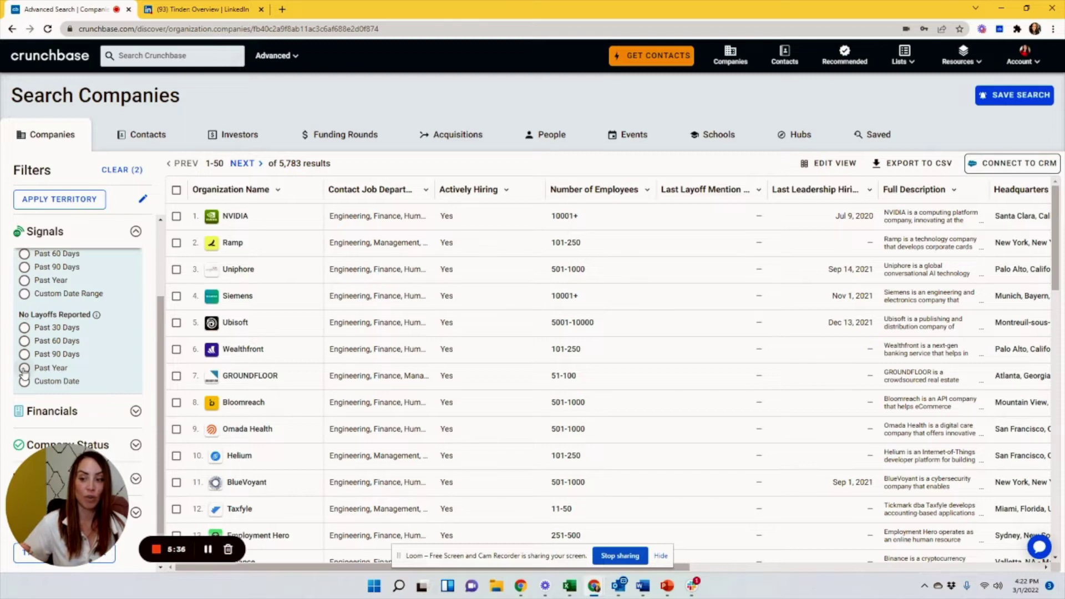
pyautogui.click(108, 371)
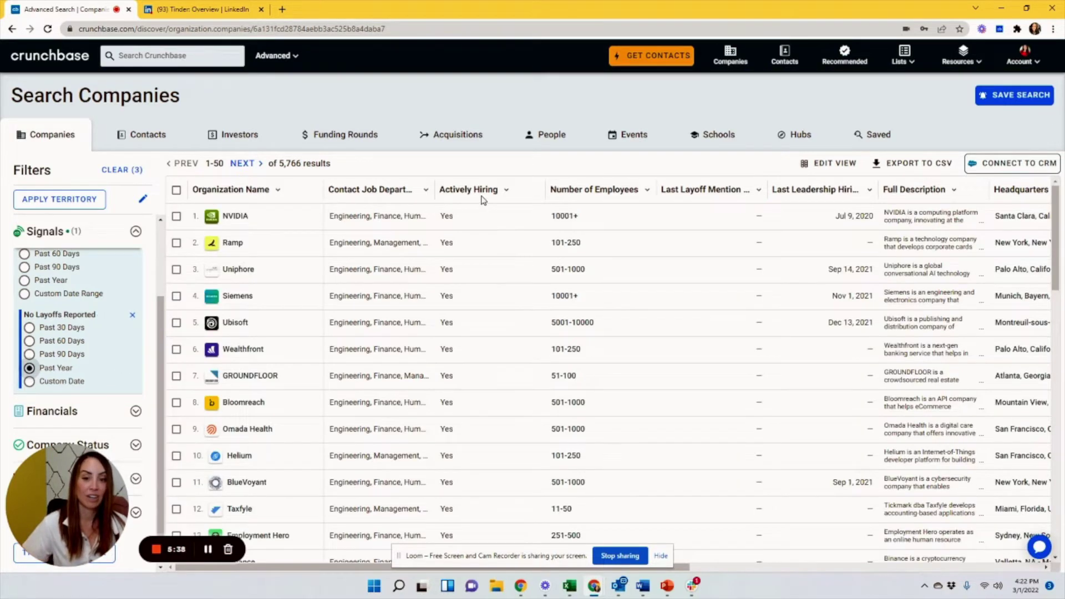
pyautogui.scroll(-4, 743, 311)
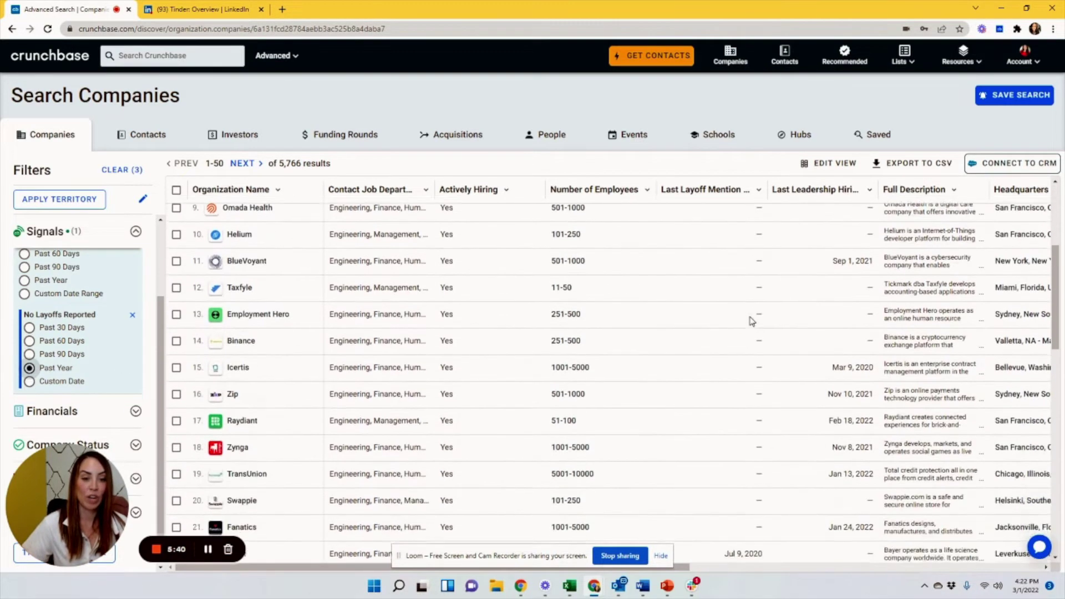
pyautogui.scroll(-5, 746, 247)
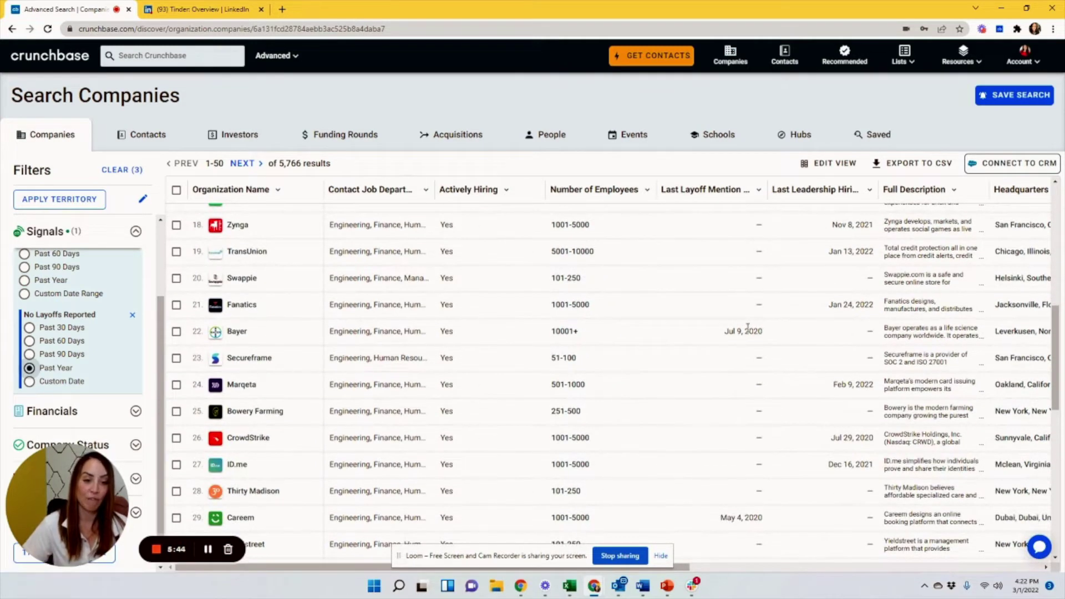
pyautogui.scroll(-1, 734, 342)
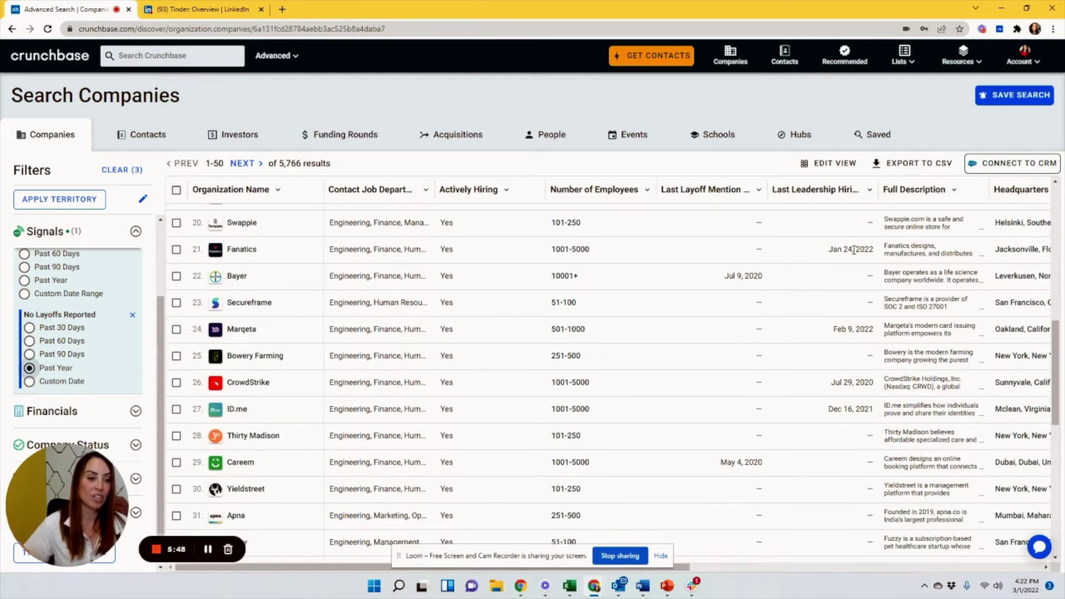
pyautogui.scroll(-3, 772, 427)
pyautogui.scroll(-3, 738, 311)
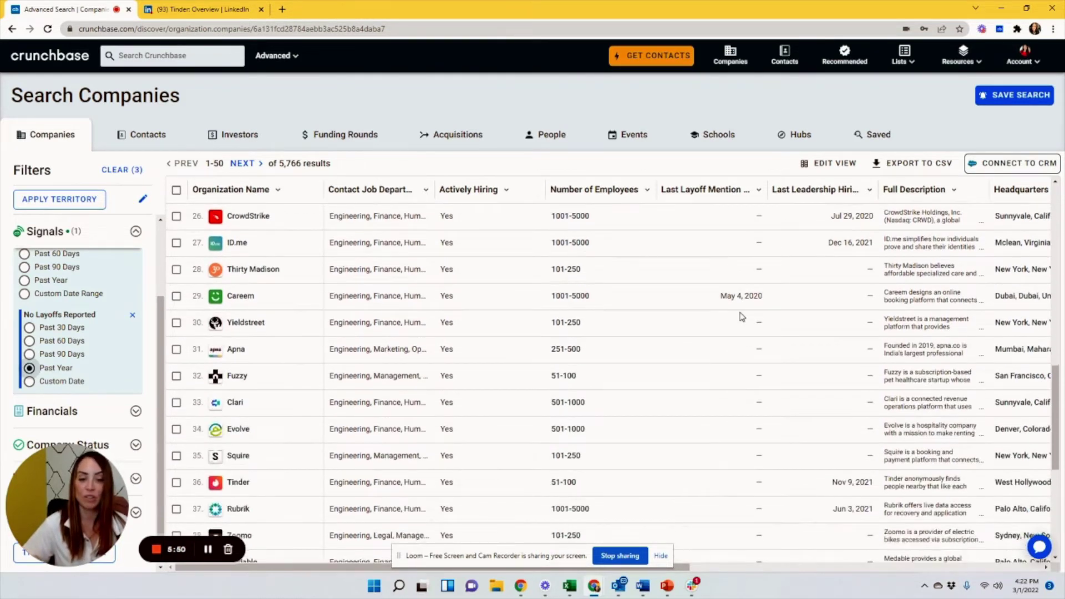
pyautogui.scroll(3, 736, 285)
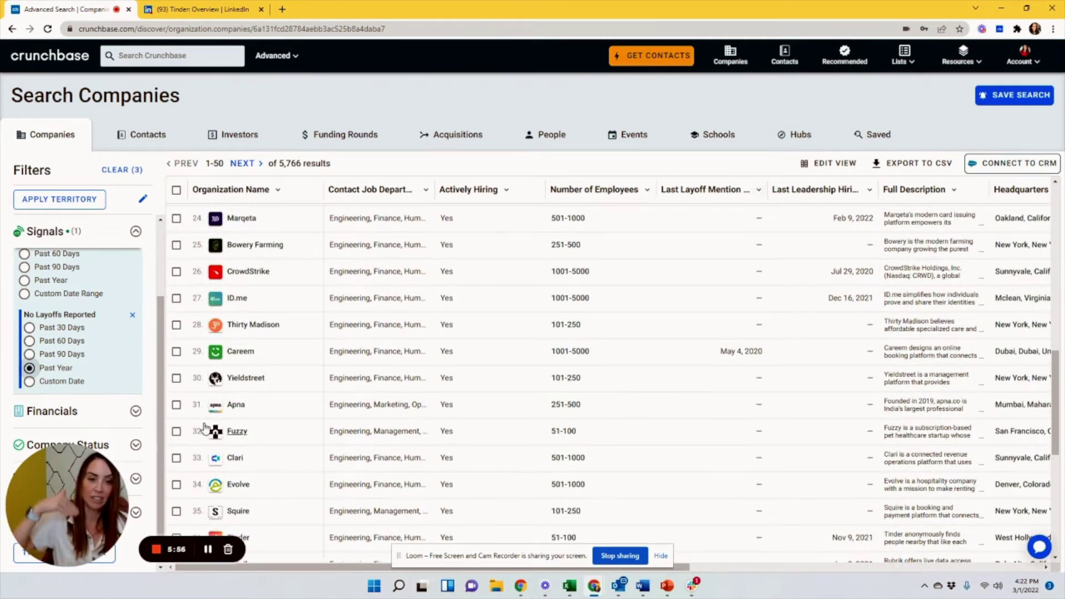
pyautogui.scroll(-1, 125, 349)
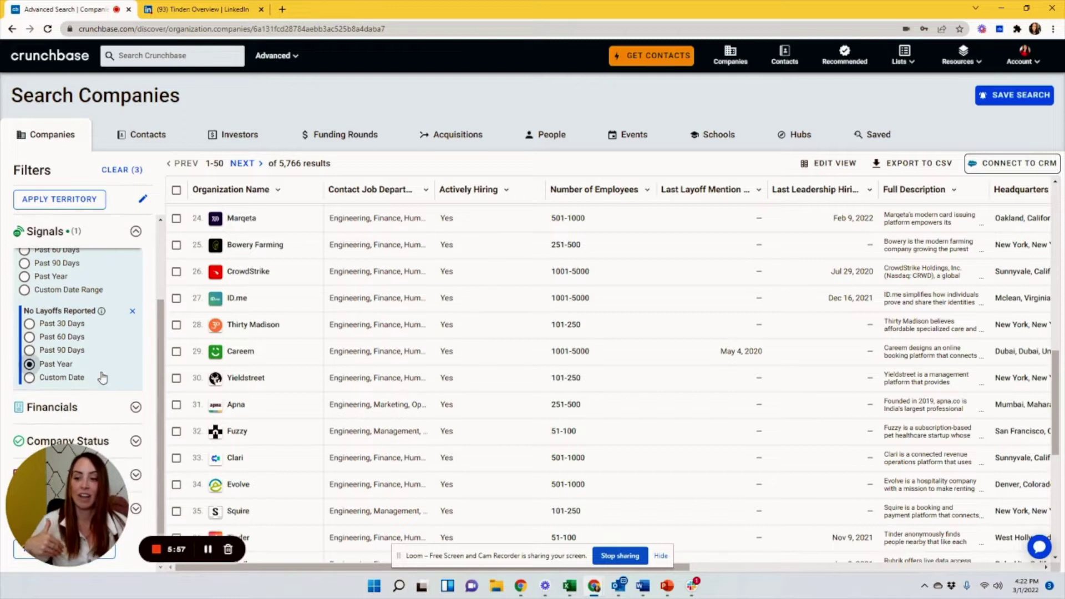
pyautogui.click(135, 409)
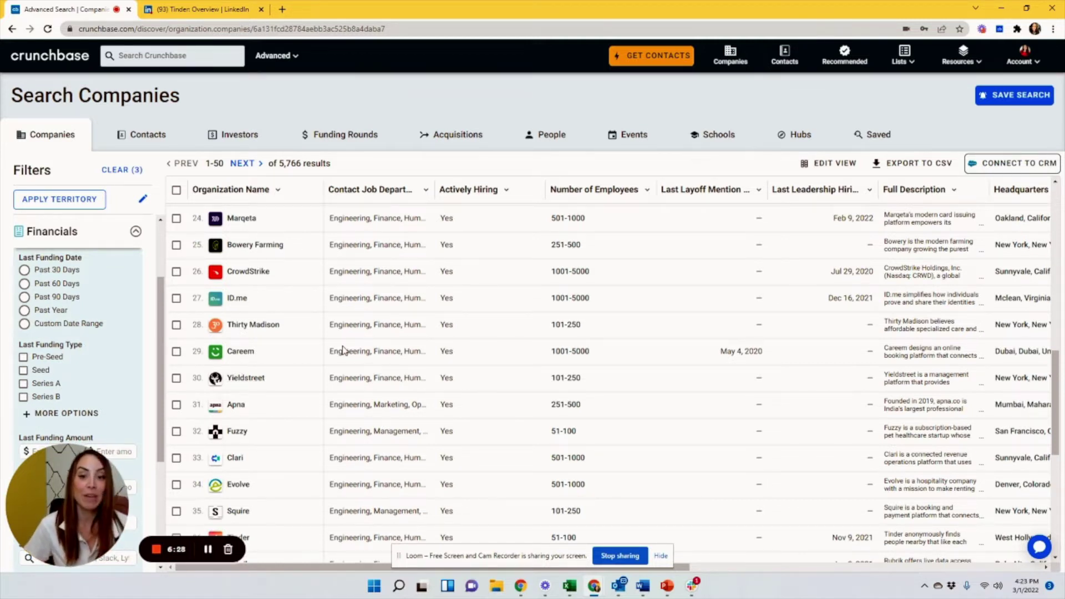
# - Scroll through the Financials filters and preview the Investors field suggestions
pyautogui.scroll(-3, 141, 371)
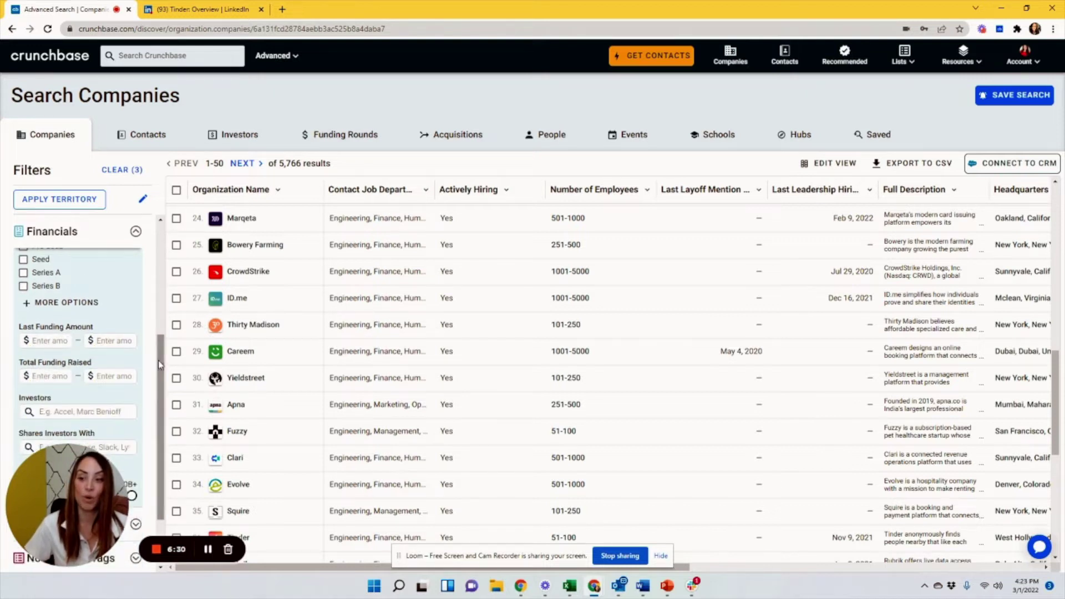
pyautogui.scroll(-1, 154, 360)
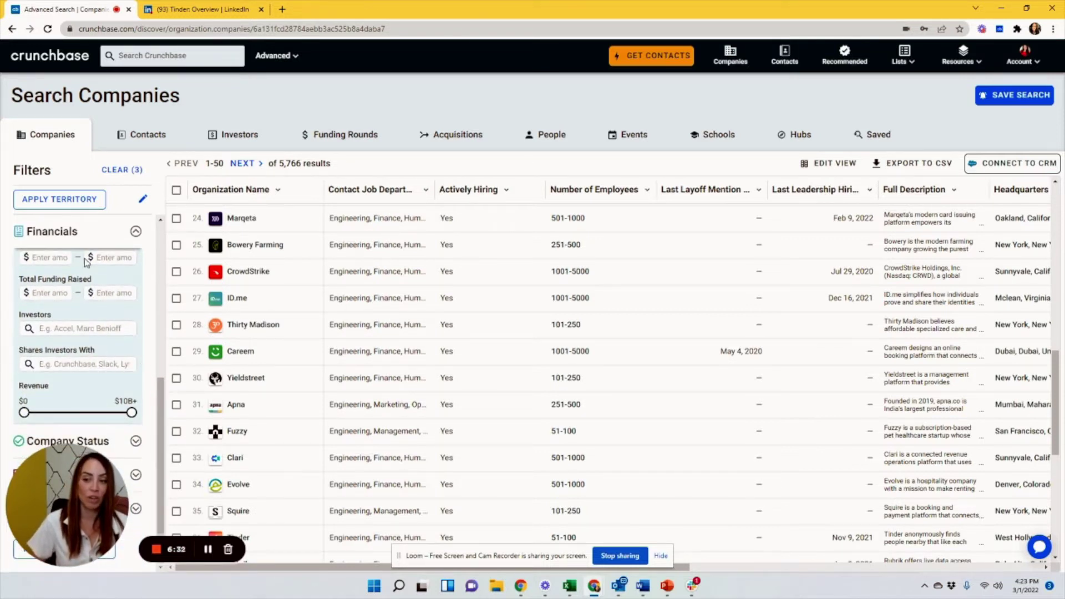
pyautogui.click(87, 328)
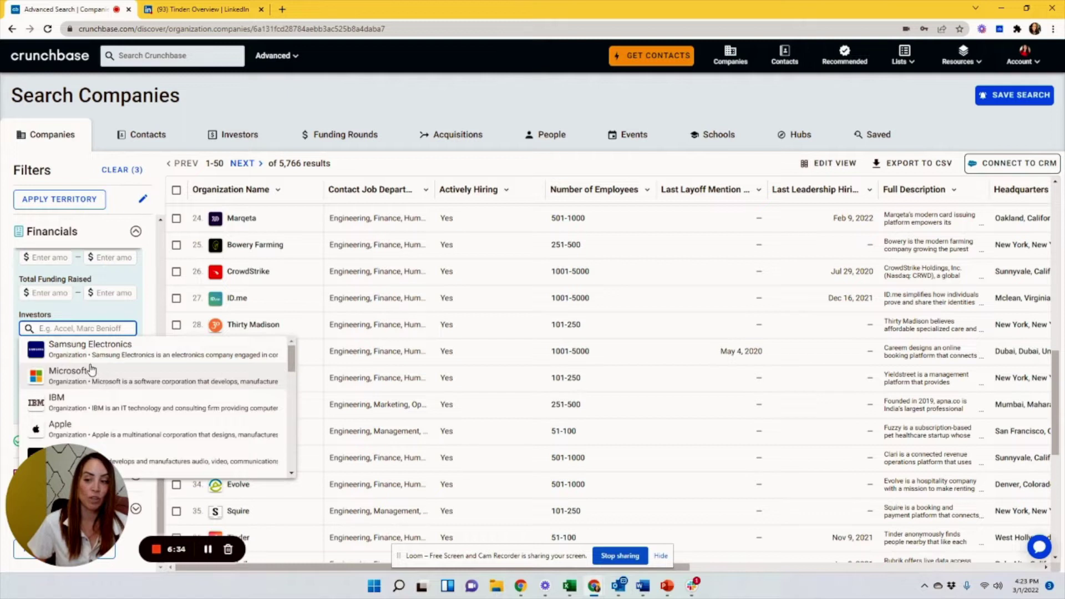
pyautogui.click(129, 319)
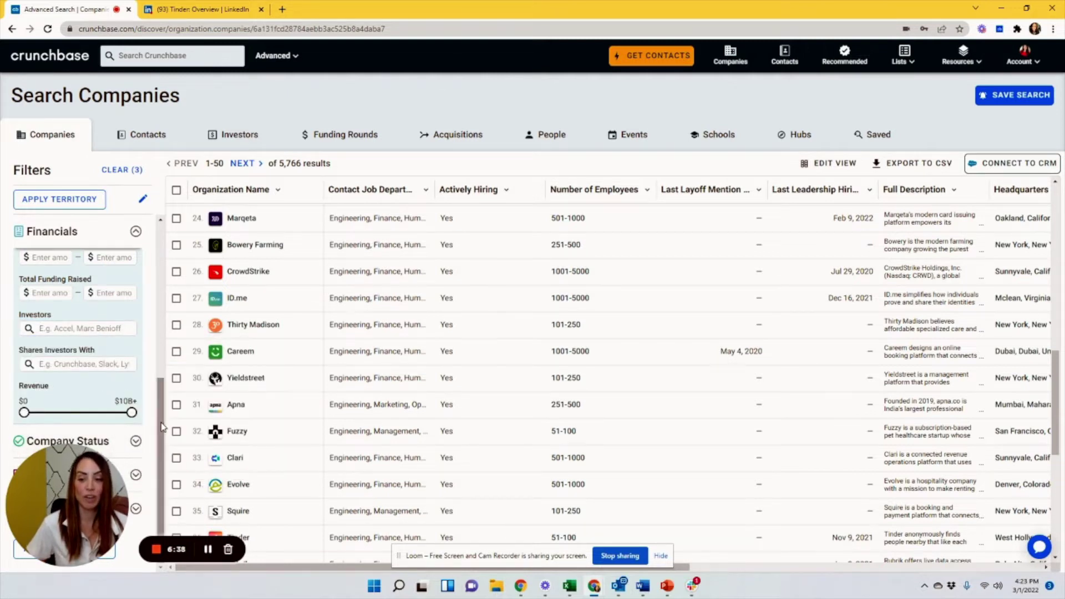
pyautogui.scroll(-3, 919, 428)
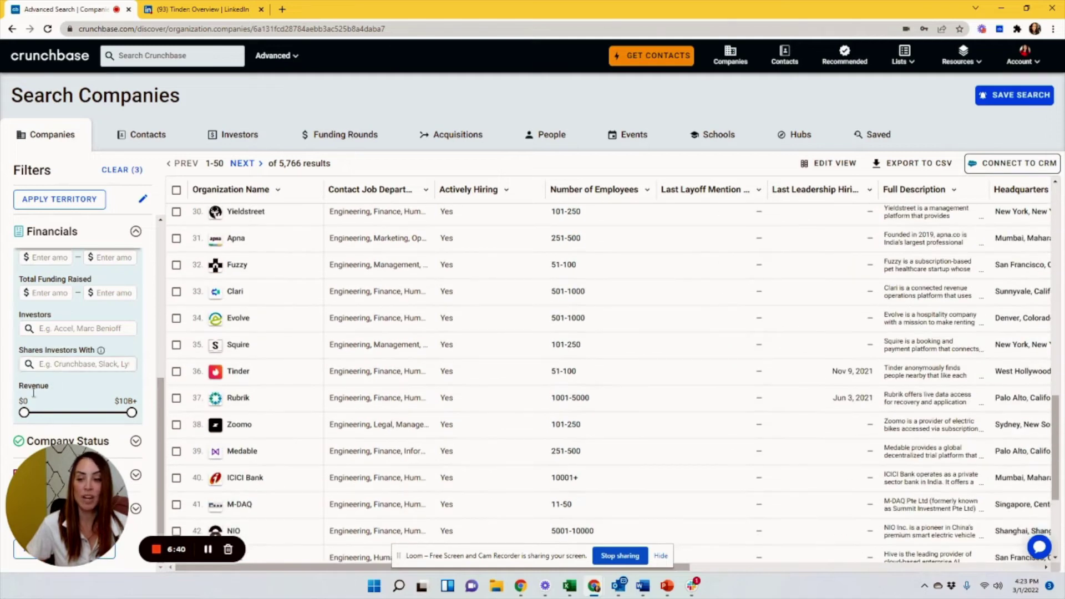
# - Expand the Company Status and Notes, Lists, Tags filter sections, then go to Tinder's LinkedIn page
pyautogui.click(135, 441)
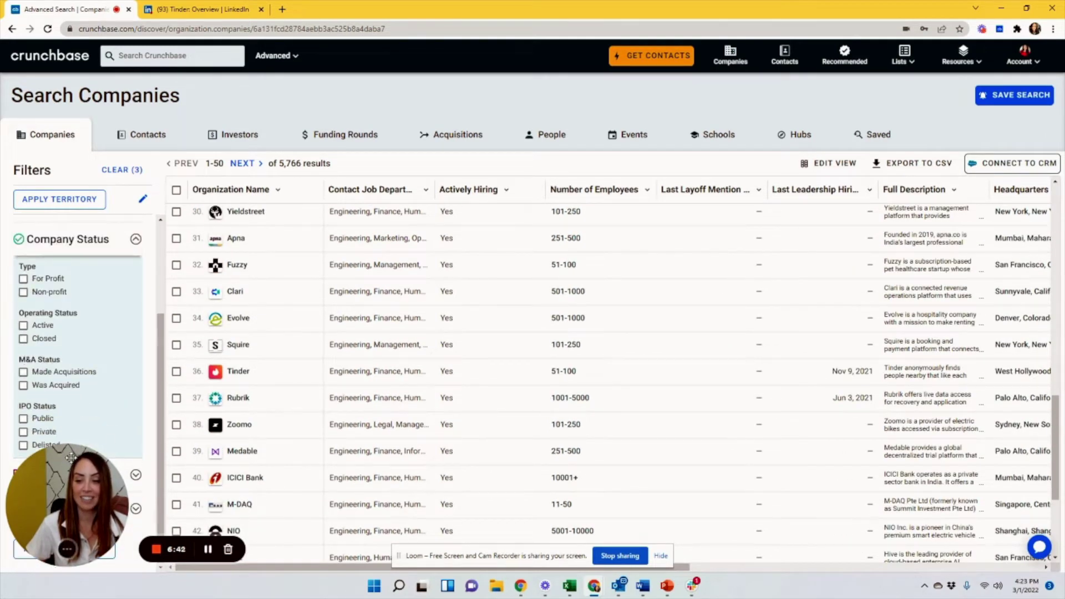
pyautogui.moveTo(73, 430); pyautogui.dragTo(332, 83)
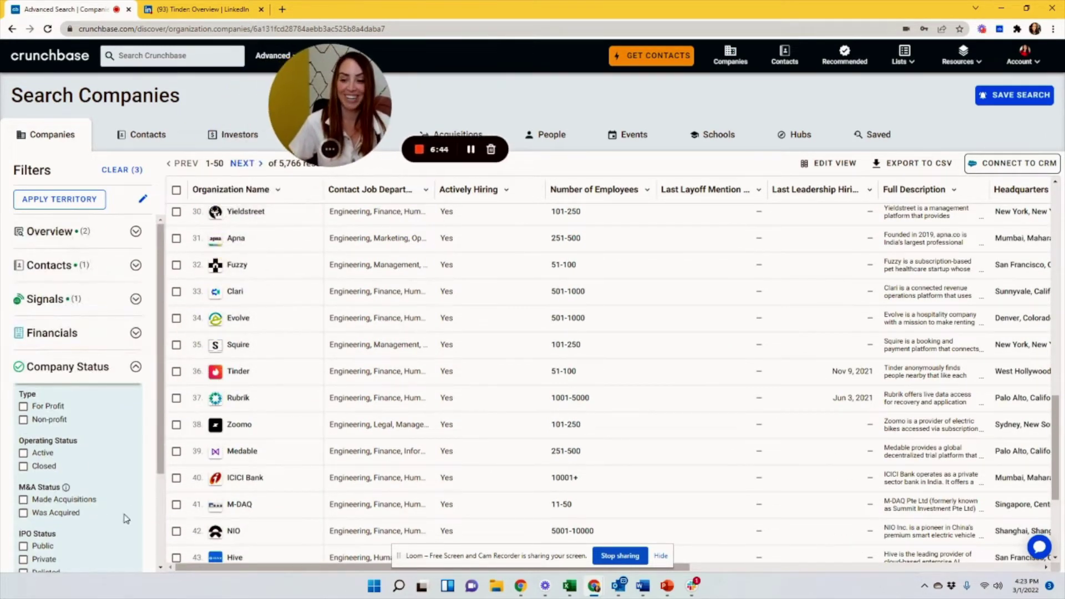
pyautogui.scroll(-3, 67, 469)
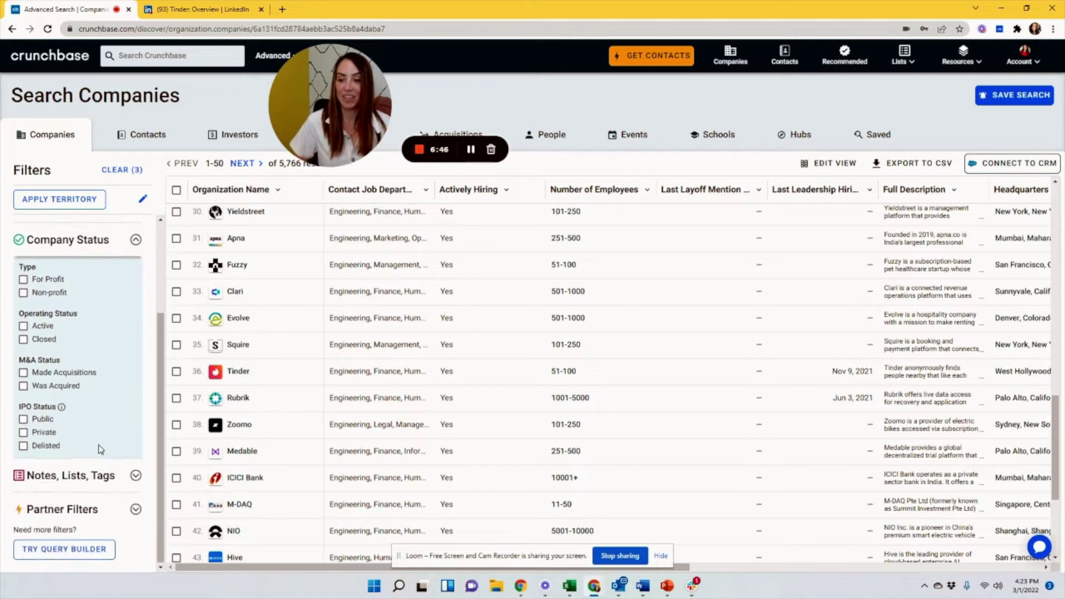
pyautogui.click(135, 476)
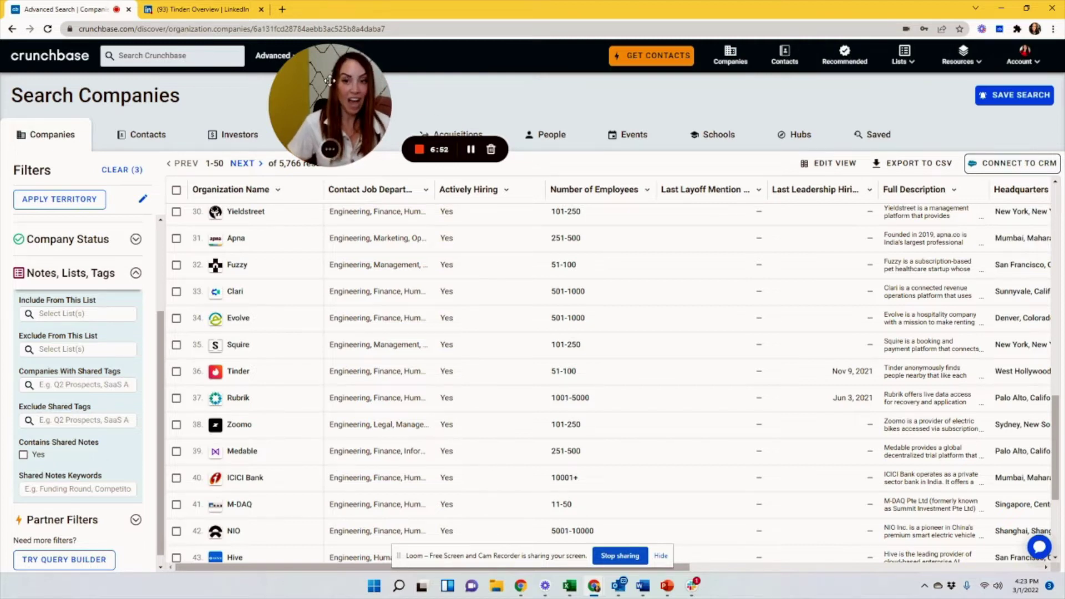
pyautogui.moveTo(328, 71); pyautogui.dragTo(267, 104)
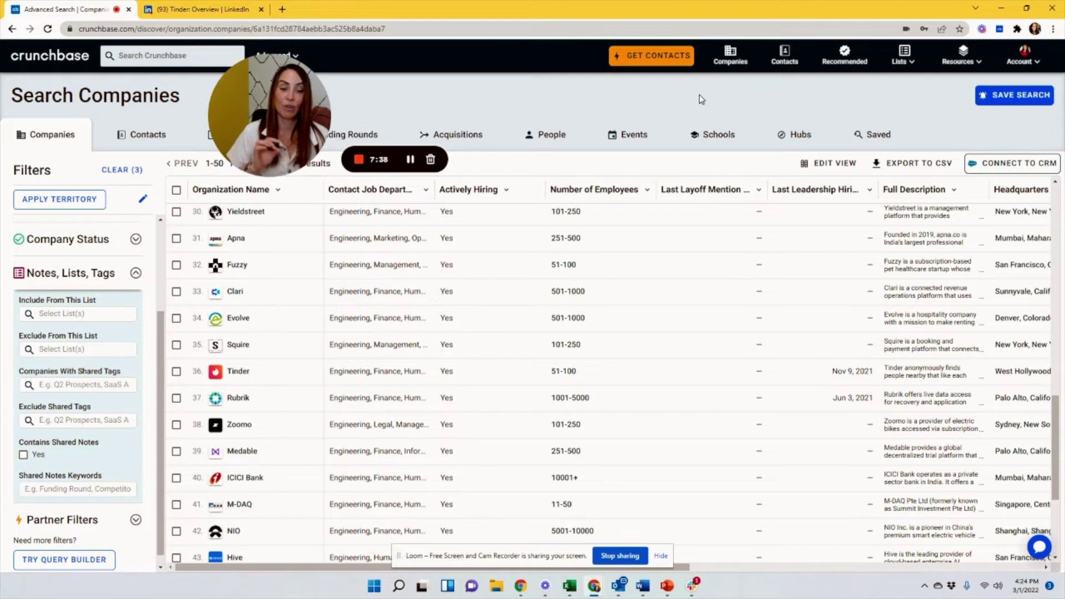
pyautogui.click(184, 6)
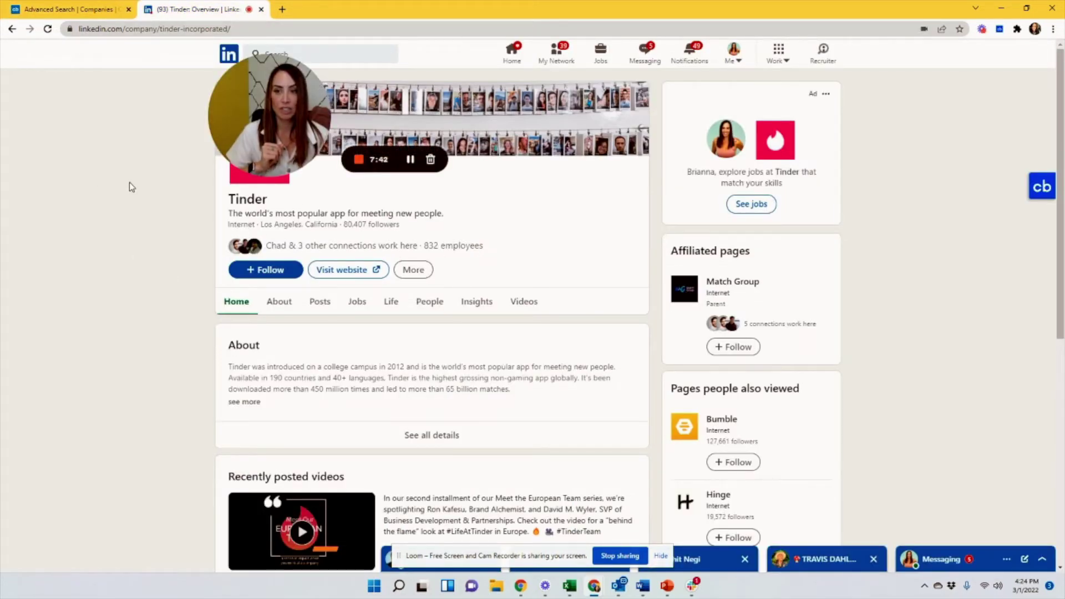
# - Open the Crunchbase extension panel for Tinder on LinkedIn and close the extra Crunchbase Tinder tab
pyautogui.moveTo(254, 109)
pyautogui.moveTo(254, 110); pyautogui.dragTo(116, 201)
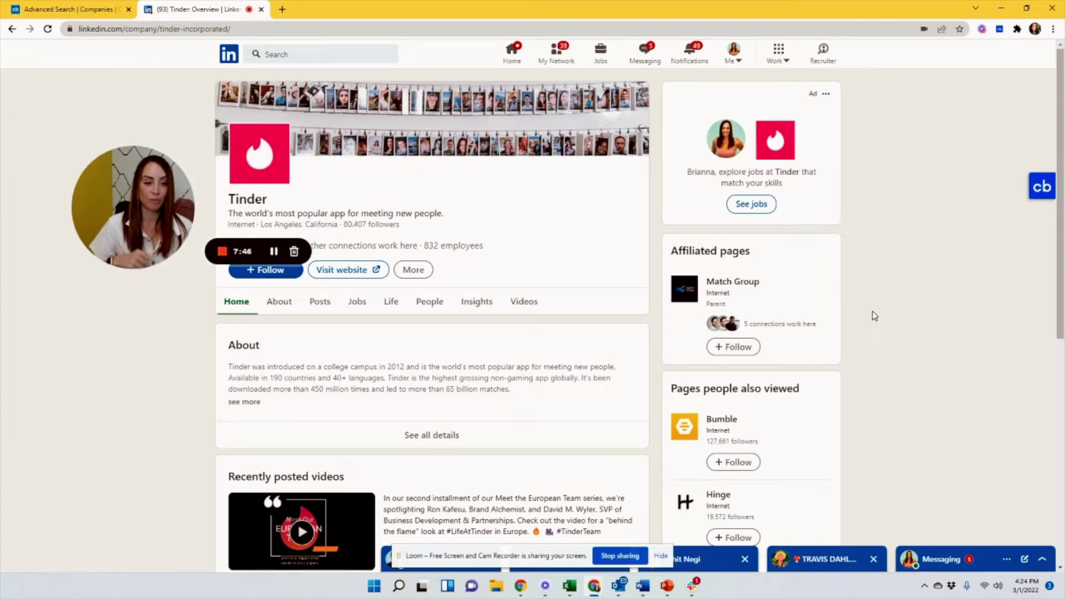
pyautogui.click(1043, 191)
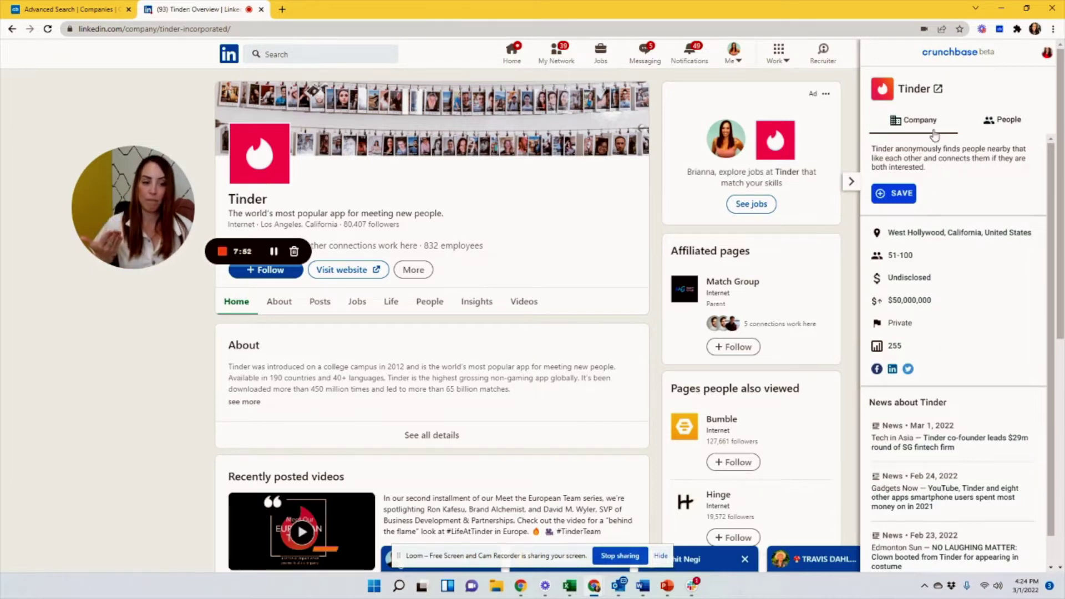
pyautogui.scroll(-5, 963, 332)
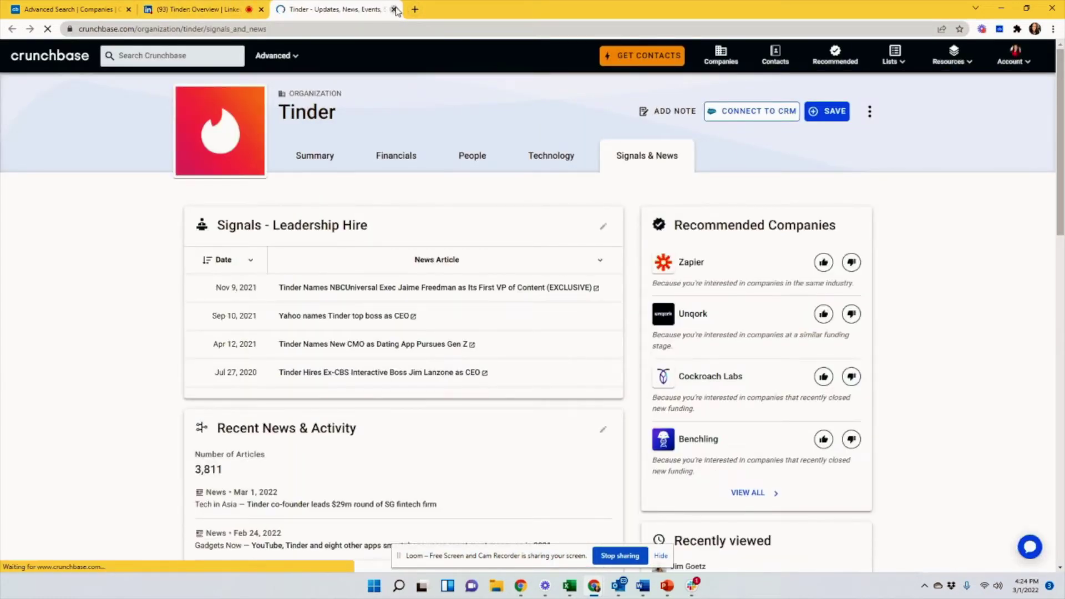
pyautogui.click(394, 9)
pyautogui.scroll(5, 968, 243)
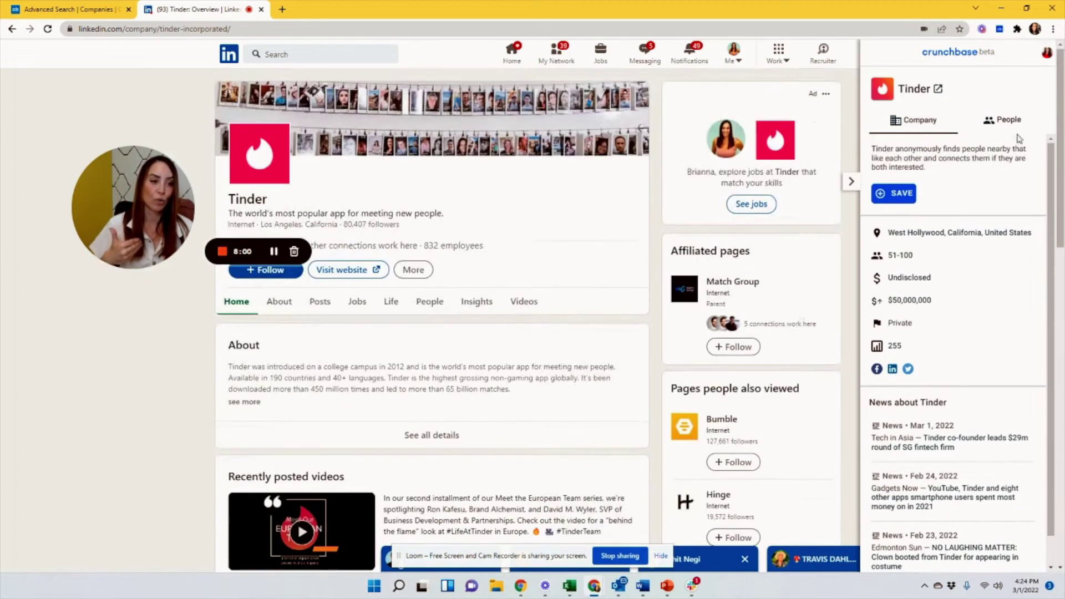
pyautogui.click(1004, 120)
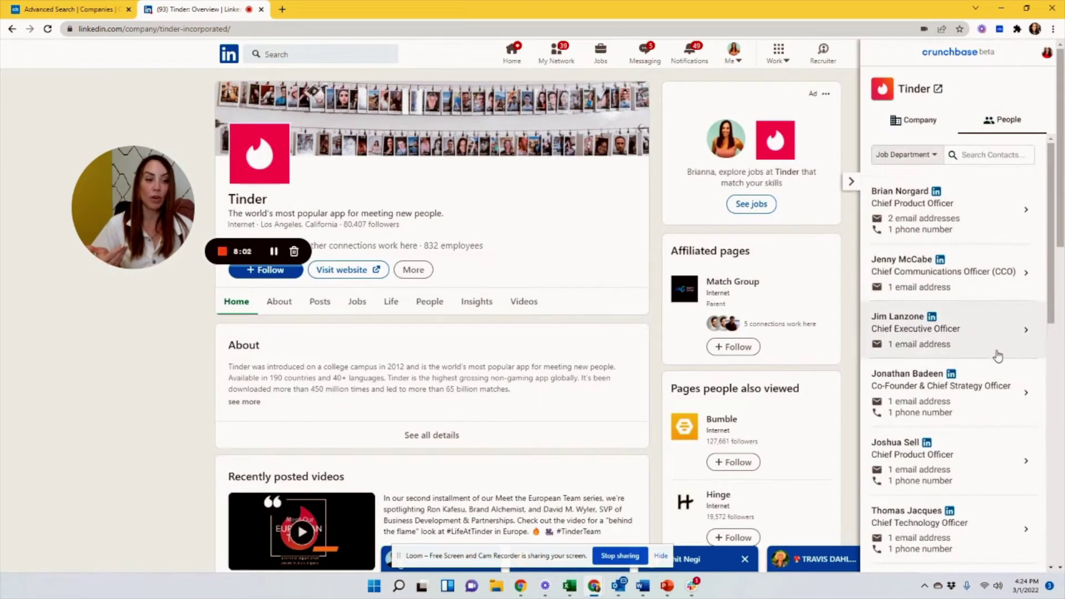
pyautogui.click(1010, 162)
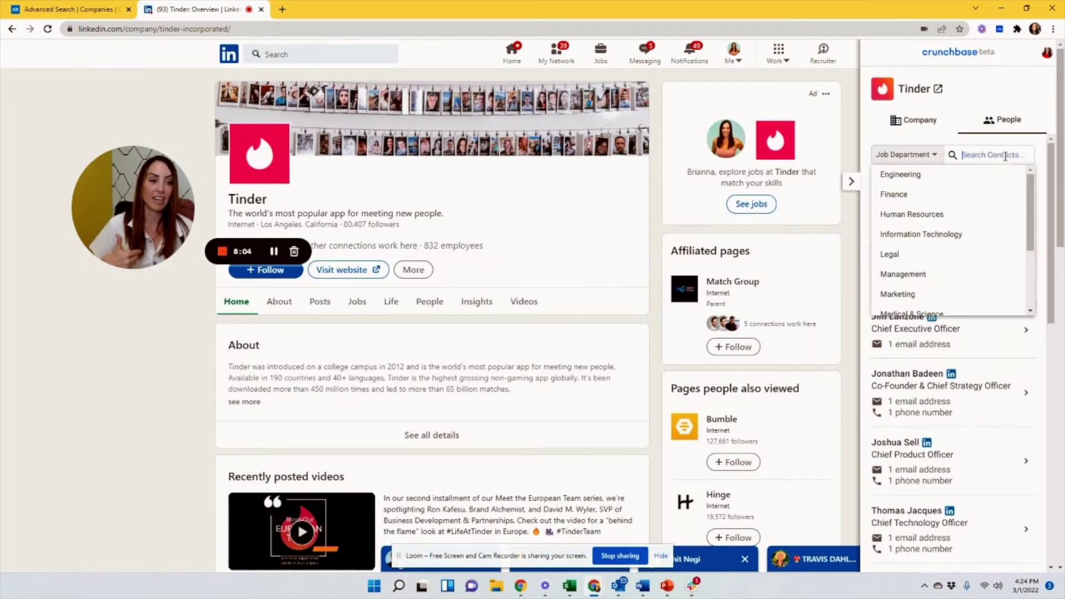
pyautogui.click(977, 174)
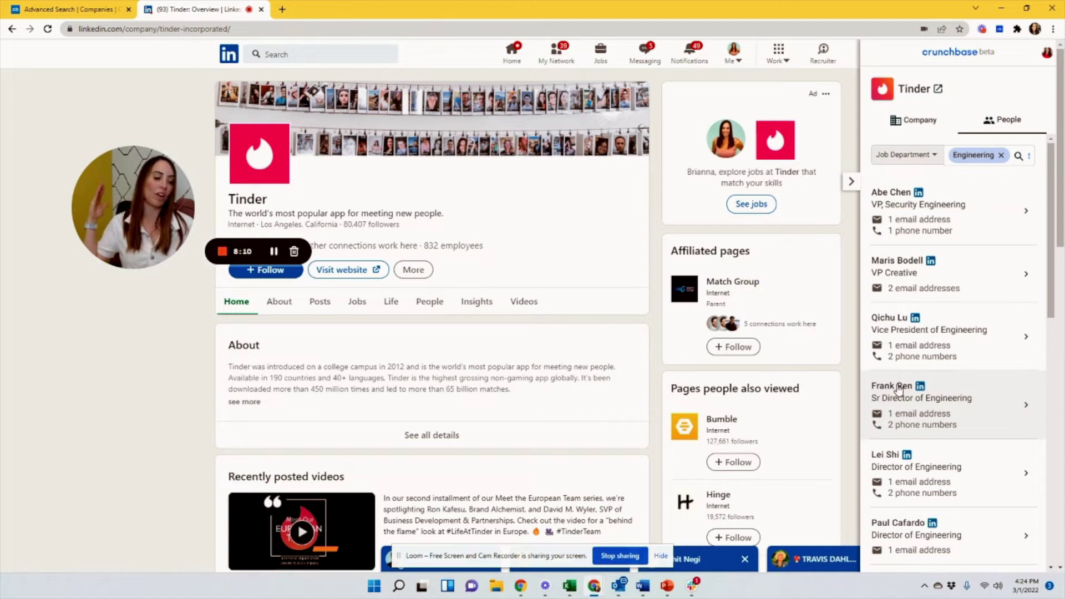
pyautogui.click(985, 349)
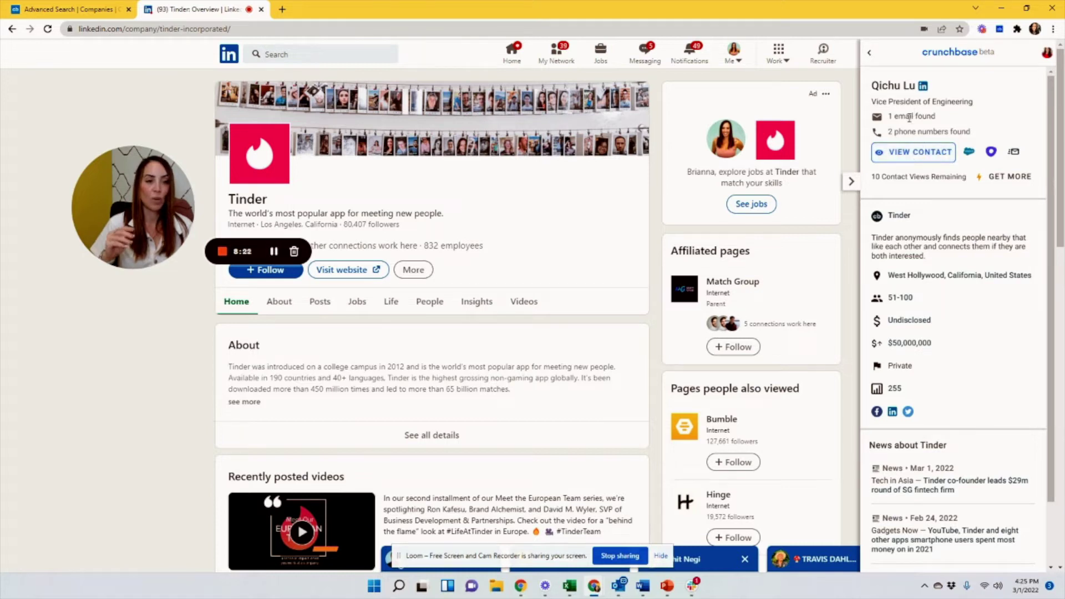
pyautogui.click(897, 158)
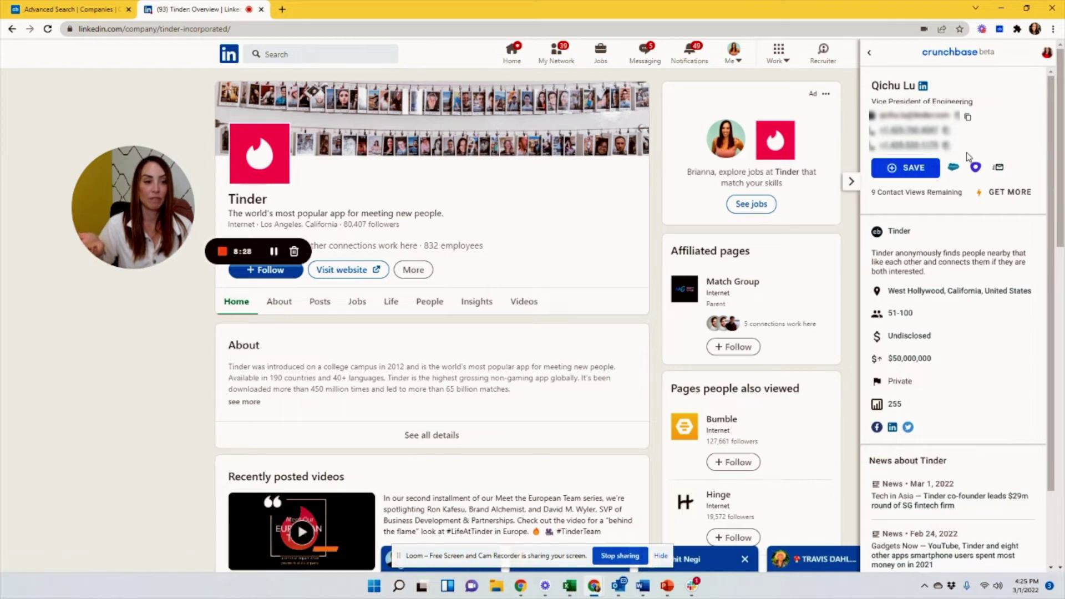
pyautogui.click(851, 182)
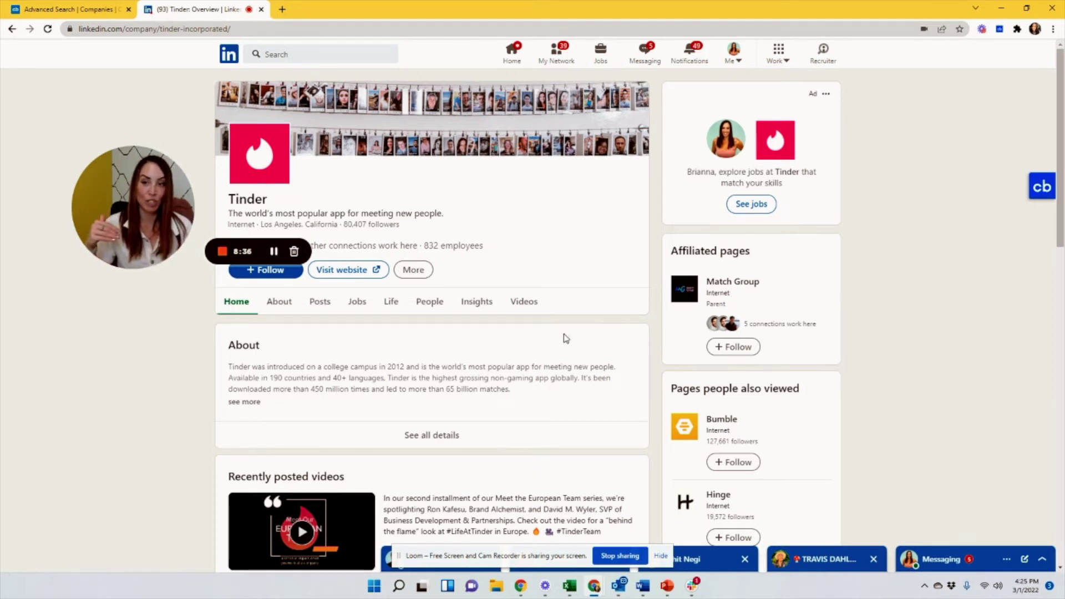
pyautogui.click(101, 5)
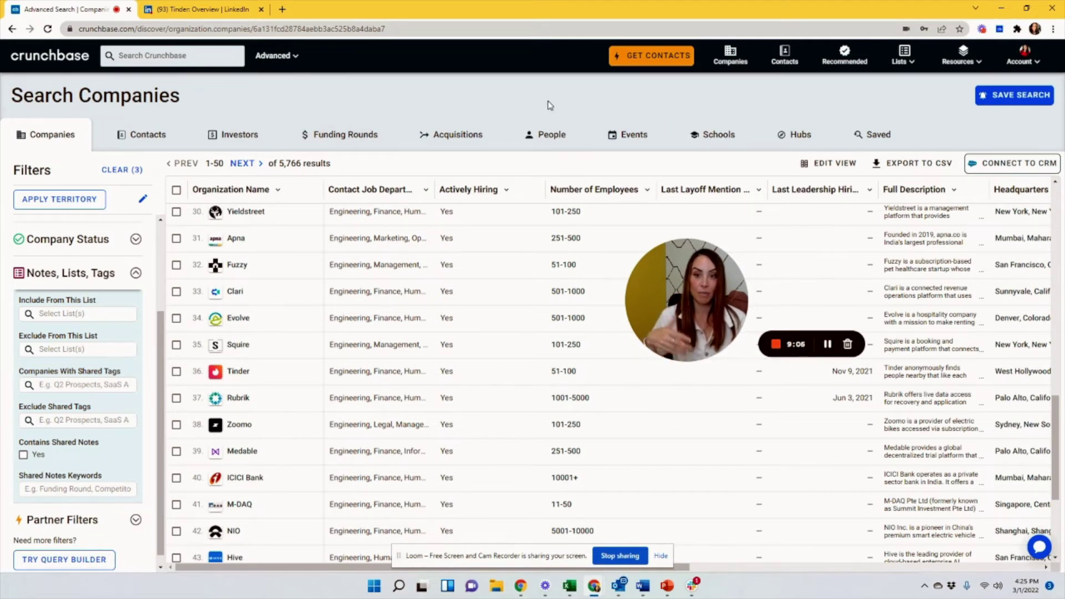
# - Switch from the company search to the Contacts search, then to the Investors search
pyautogui.click(153, 143)
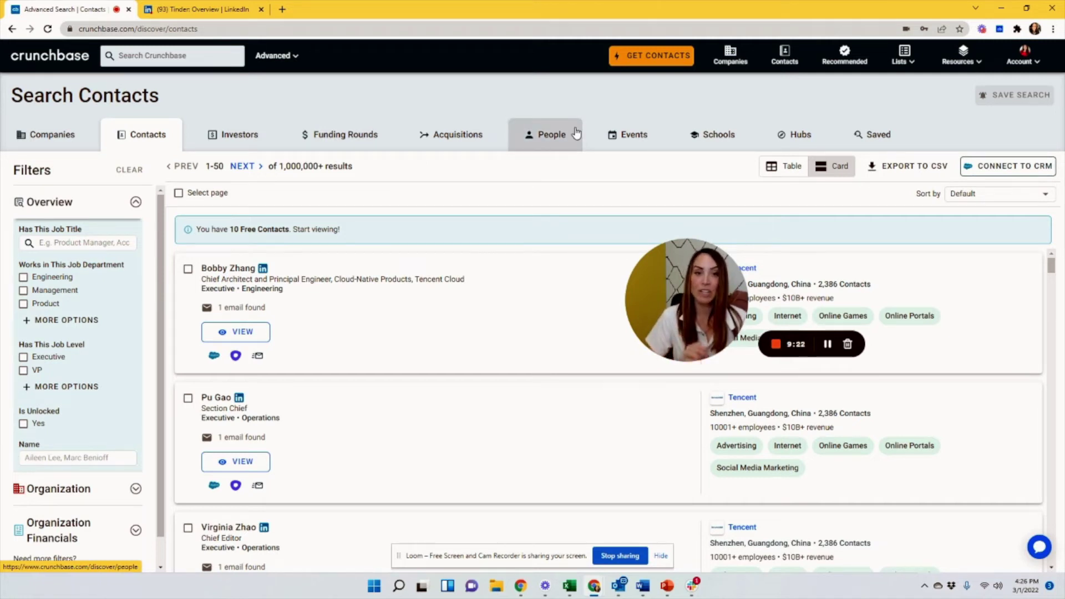
pyautogui.click(242, 138)
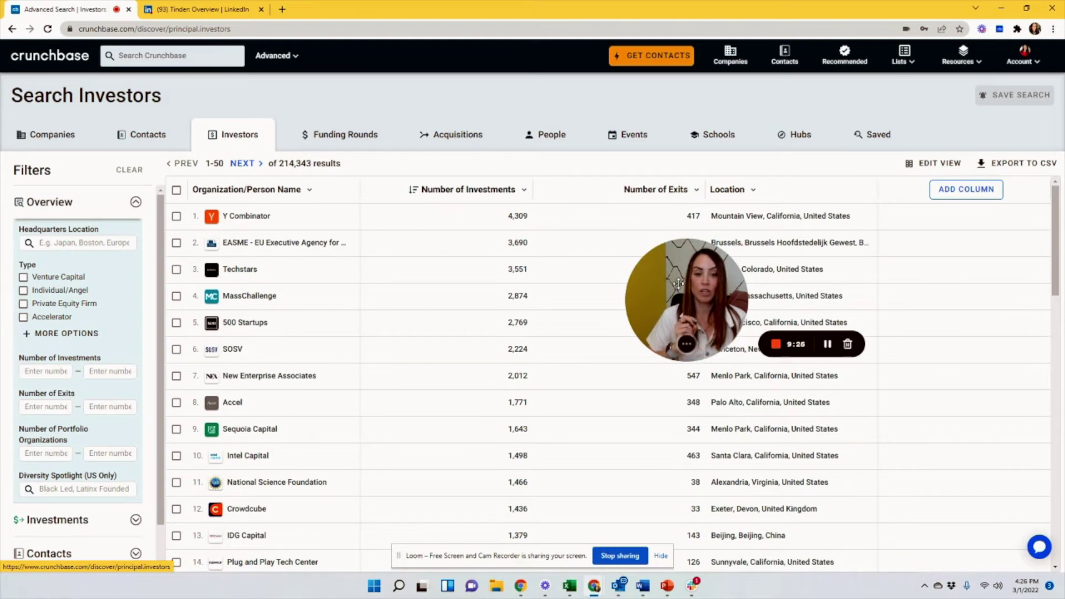
# - Drag across the Investors results list of 214,343, where Y Combinator leads with 4,309 investments
pyautogui.moveTo(679, 284); pyautogui.dragTo(598, 297)
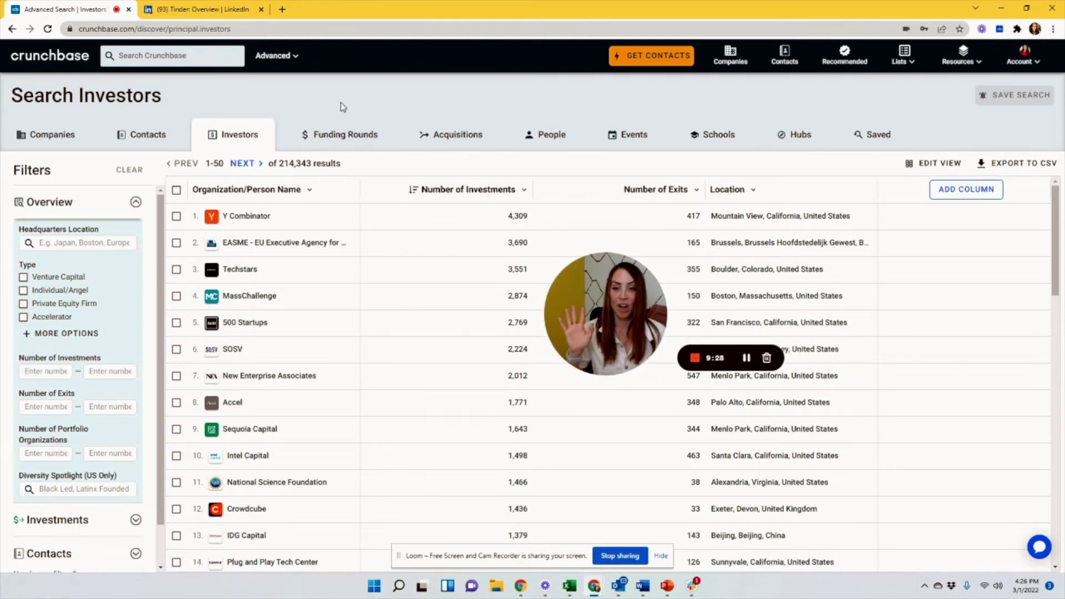